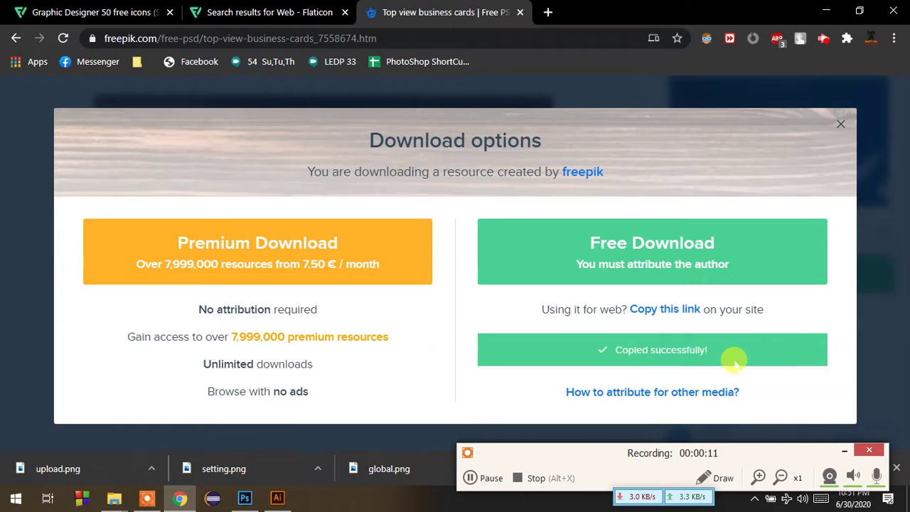
left_click(693, 261)
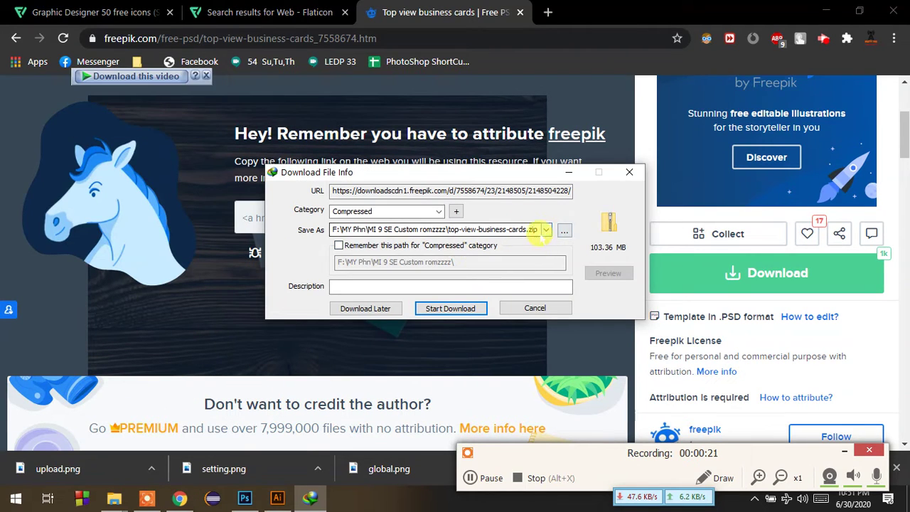
left_click(535, 307)
key("alt+z")
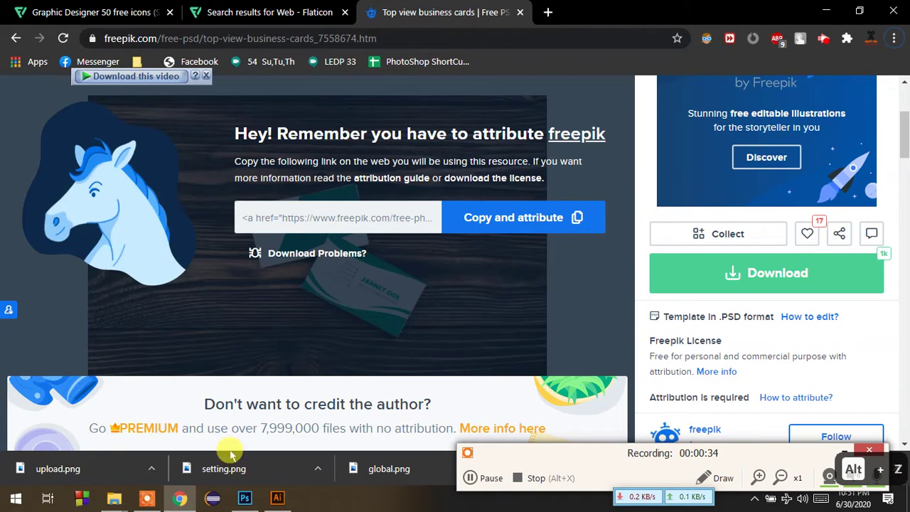
Switch to the FOR MOCUP folder in File Explorer and extract top-view-business-cards.zip into its own top-view-business-cards folder.
left_click(113, 497)
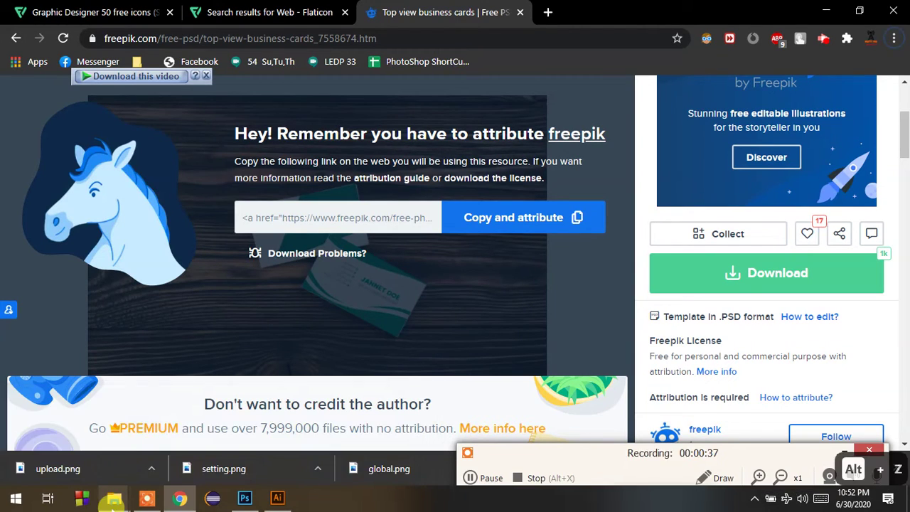
left_click(113, 498)
left_click(96, 447)
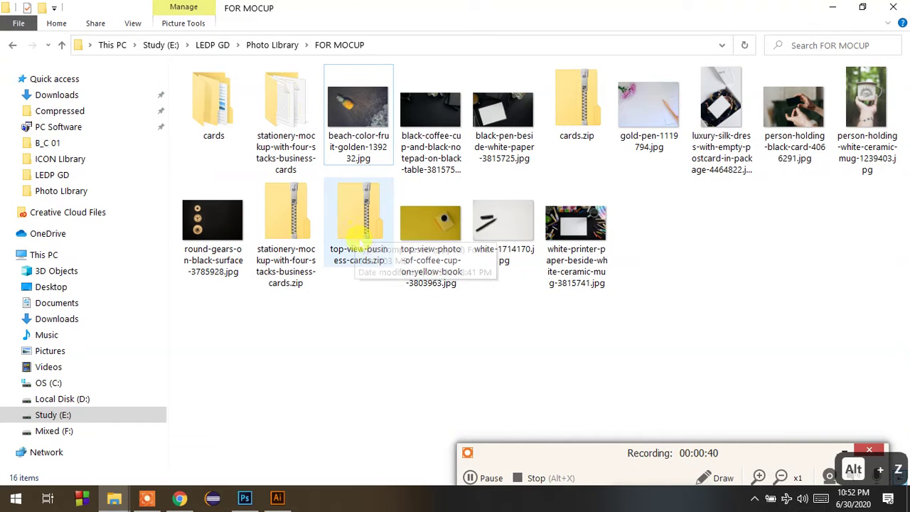
left_click(359, 242)
right_click(364, 248)
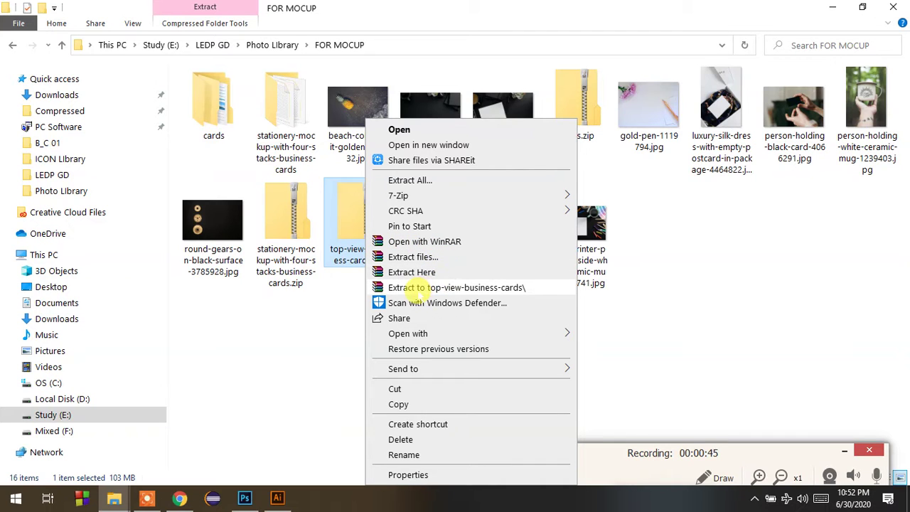
left_click(462, 288)
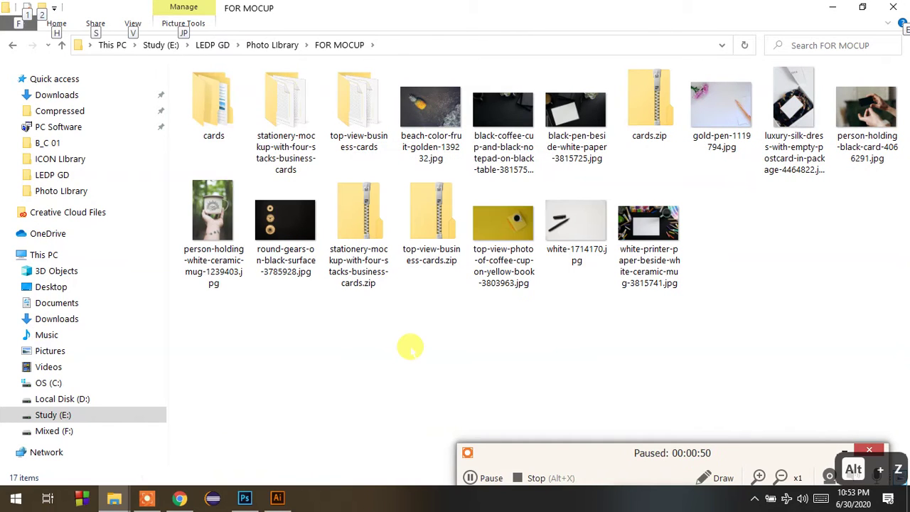
Open the extracted top-view-business-cards folder to view the mockup files.
key("alt")
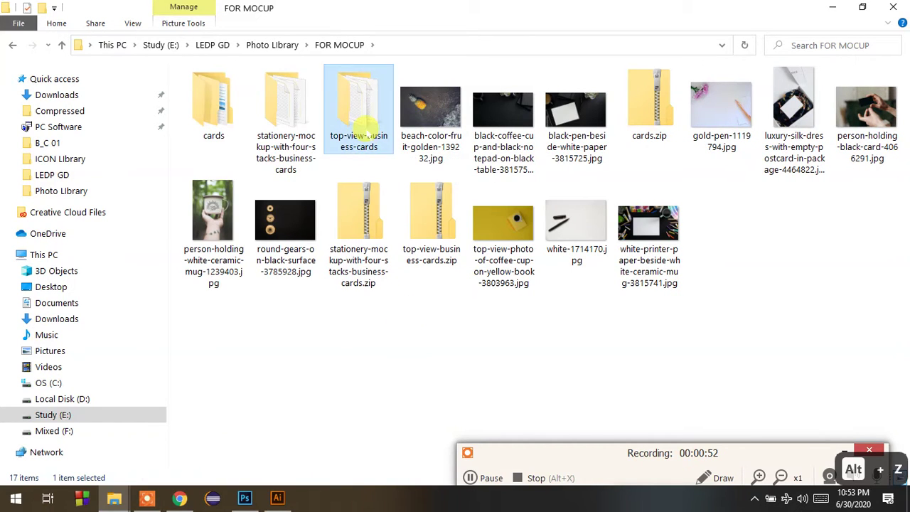
double_click(357, 103)
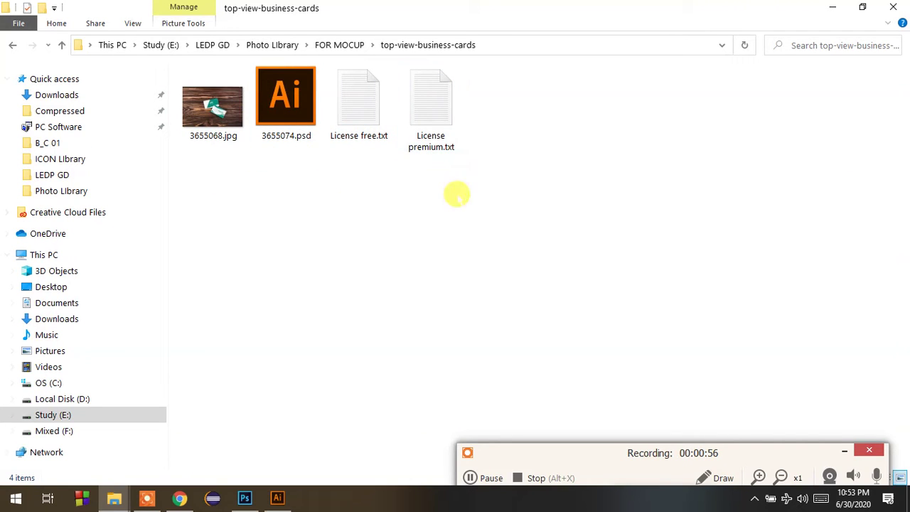
key("alt+z")
key("alt+z")
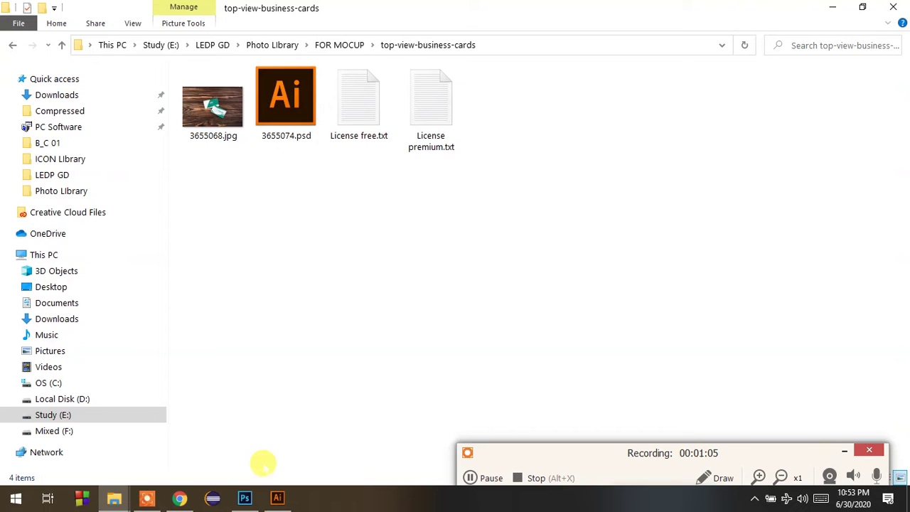
Switch to Photoshop, open 3655074.psd from LEDP GD > Photo Library > FOR MOCUP > top-view-business-cards, and dock its window as a tab.
left_click(249, 502)
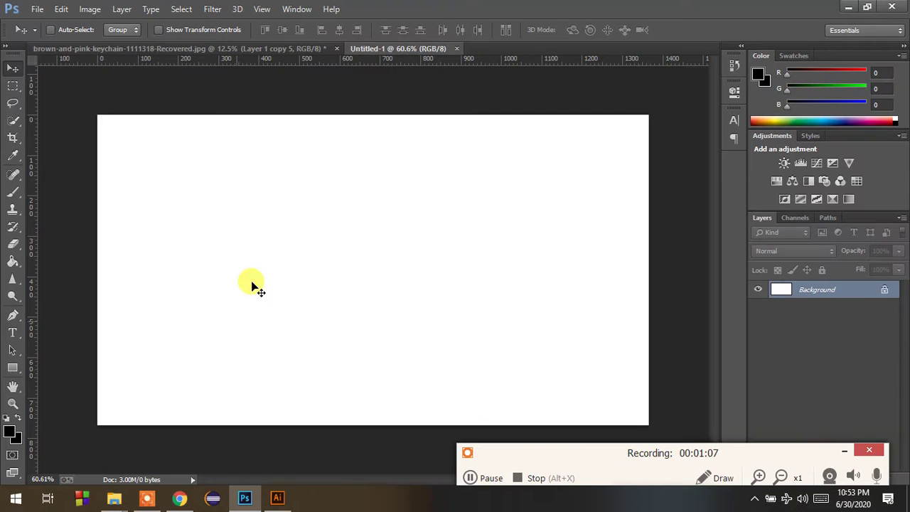
left_click(40, 9)
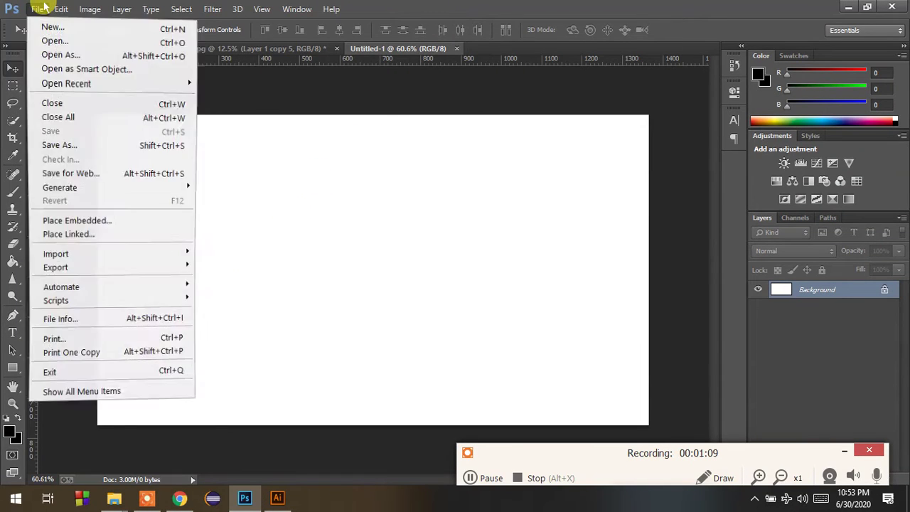
mouse_move(60, 10)
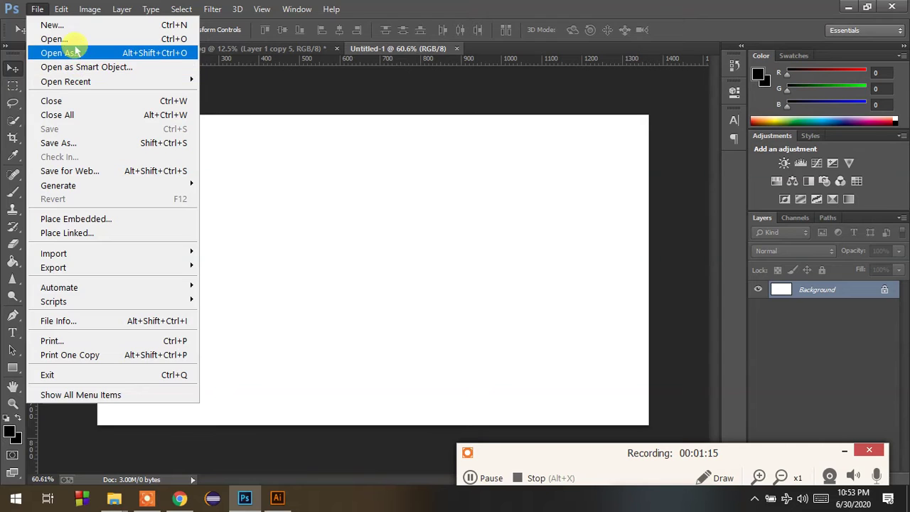
left_click(71, 42)
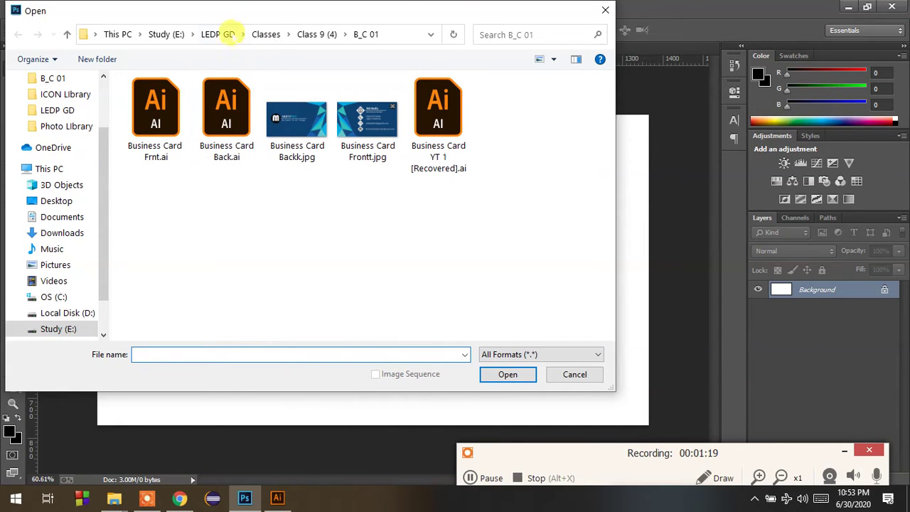
left_click(225, 35)
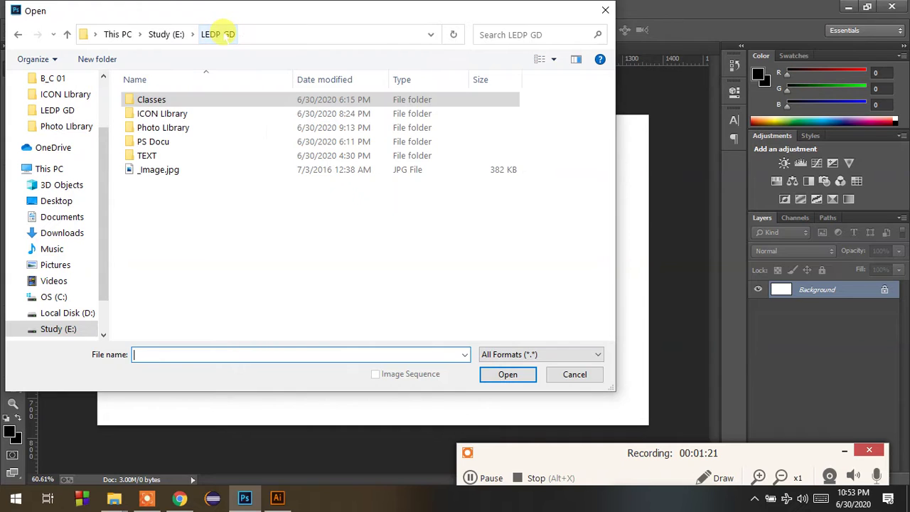
double_click(171, 128)
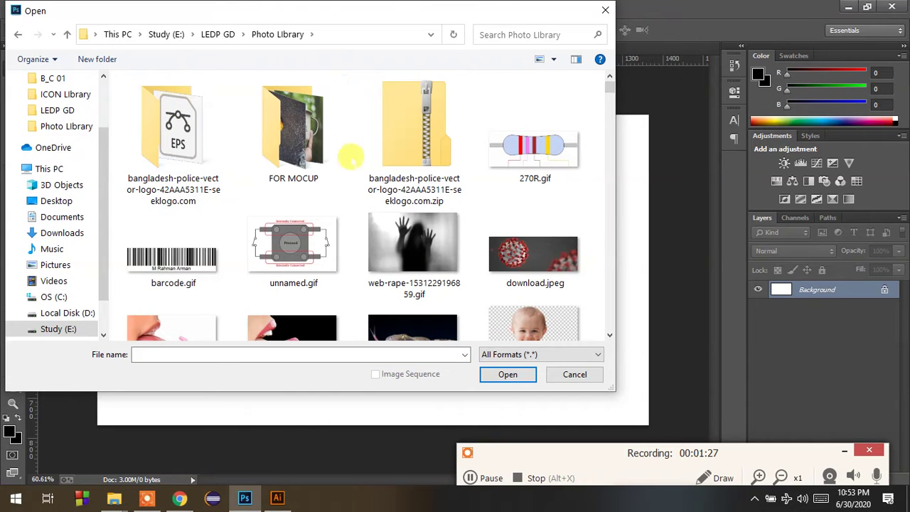
double_click(321, 155)
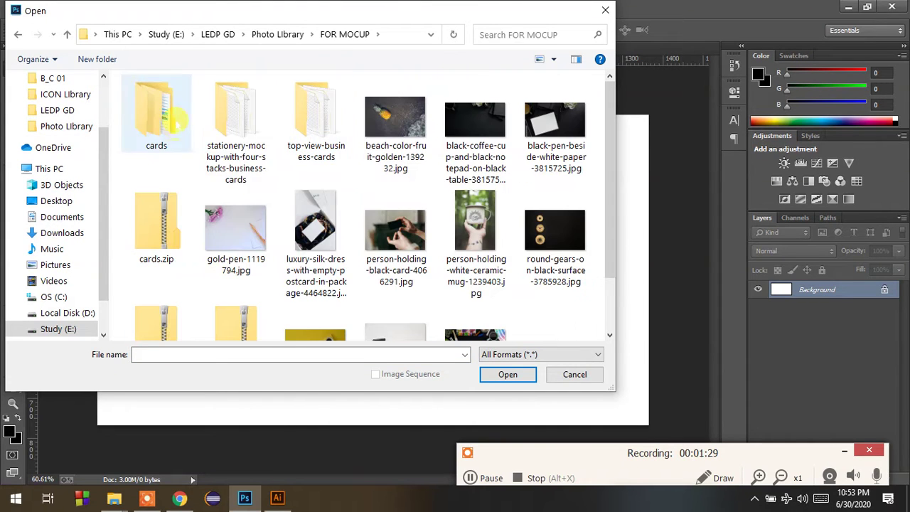
double_click(316, 121)
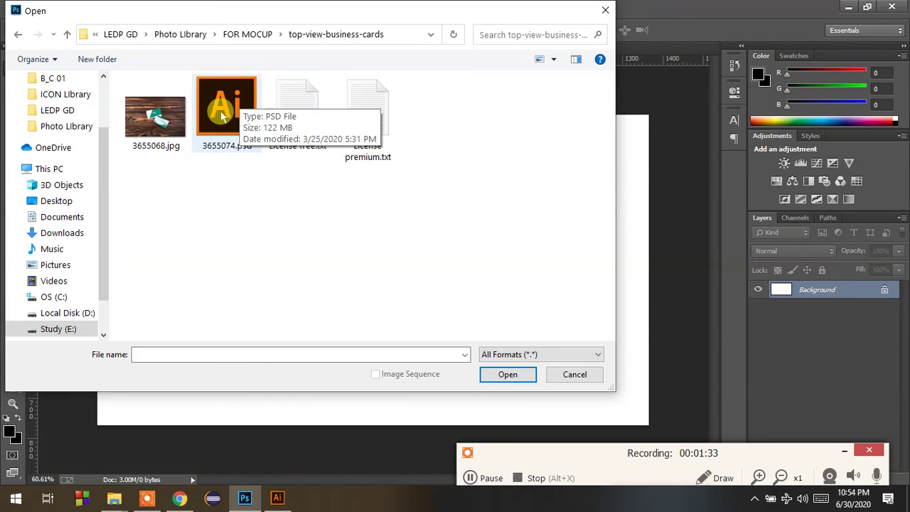
left_click(221, 117)
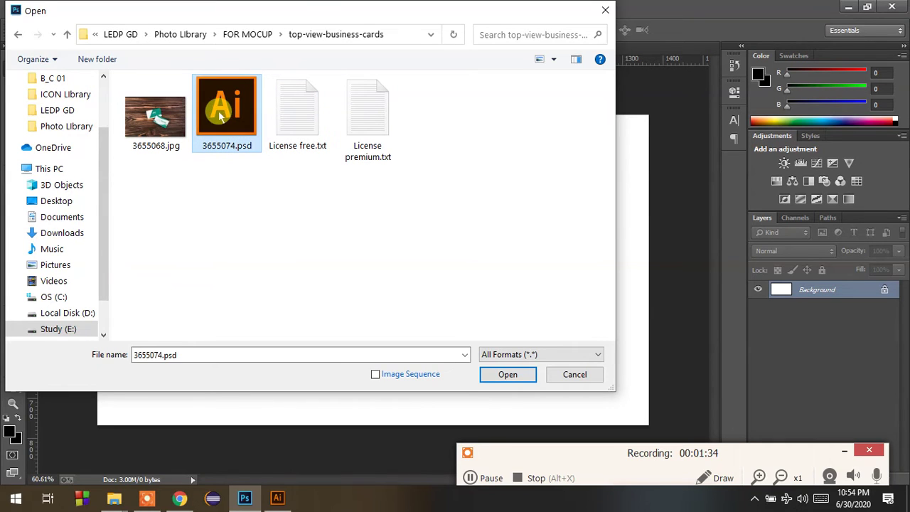
left_click(517, 378)
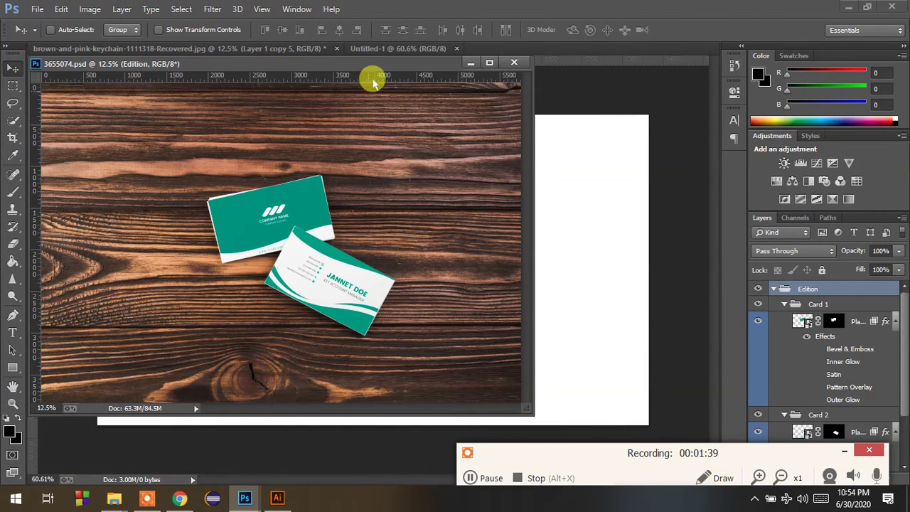
left_click_drag(377, 68, 372, 49)
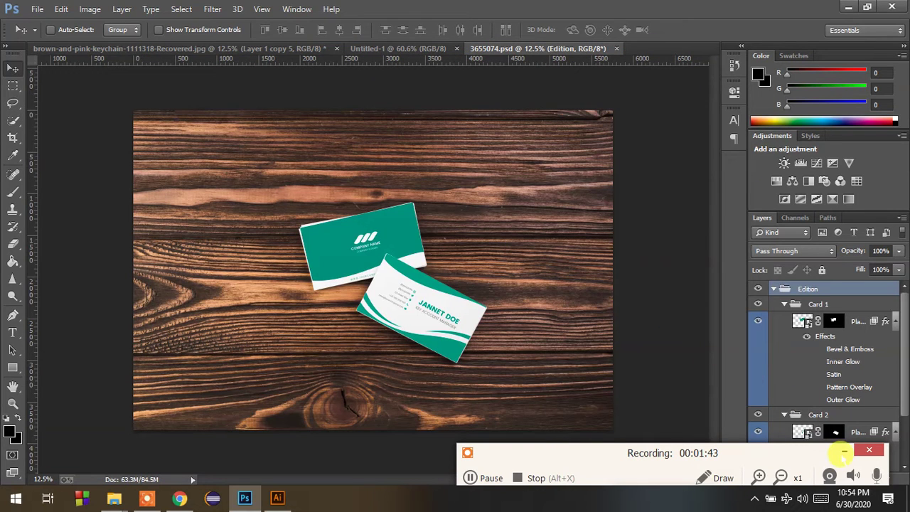
left_click(844, 452)
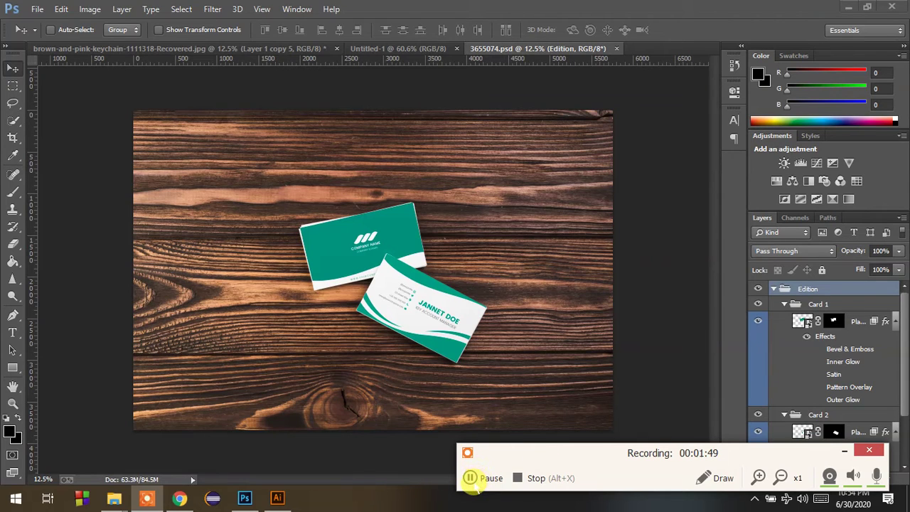
key("alt+z")
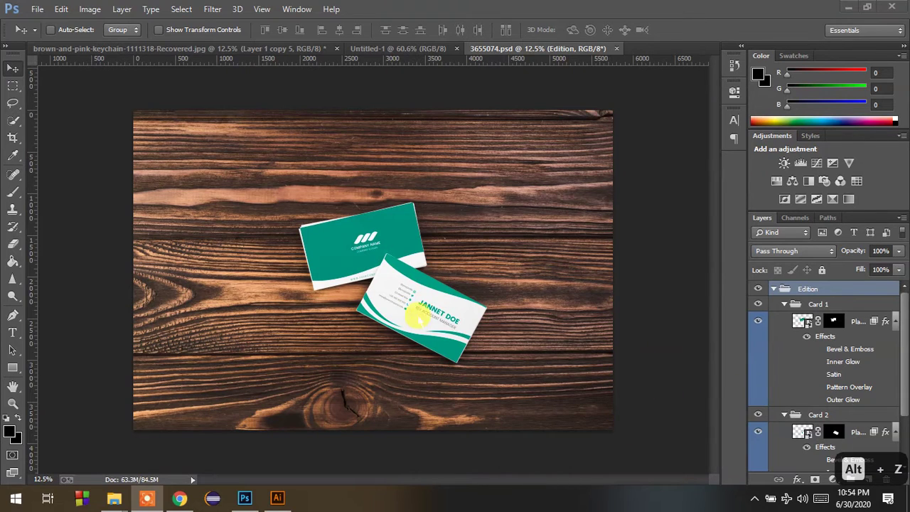
Hide and reshow the design layers in the Card 1 and Card 2 groups to check which card each one covers.
scroll(427, 339, "up", 1)
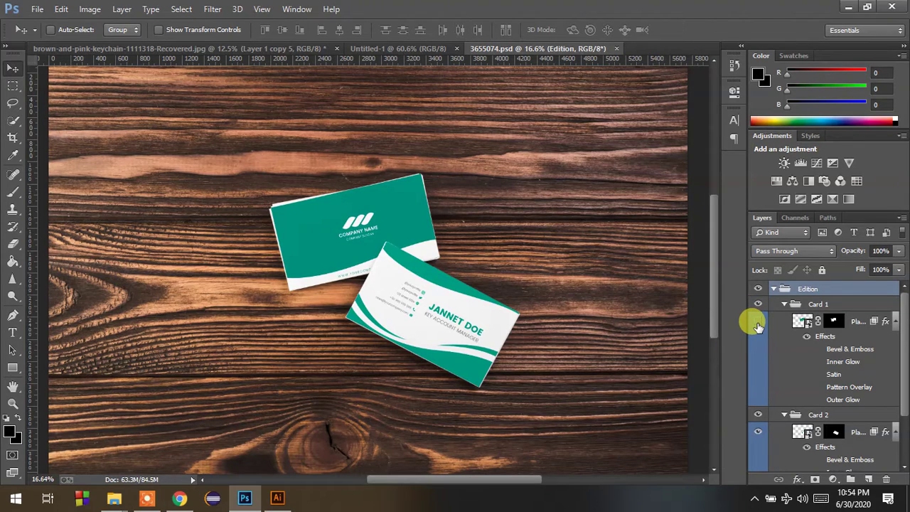
left_click(758, 323)
left_click(758, 324)
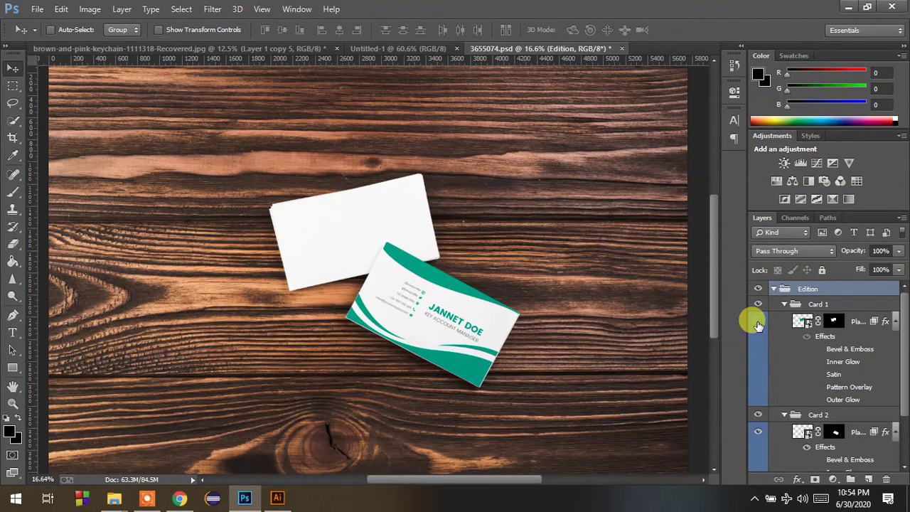
left_click(760, 323)
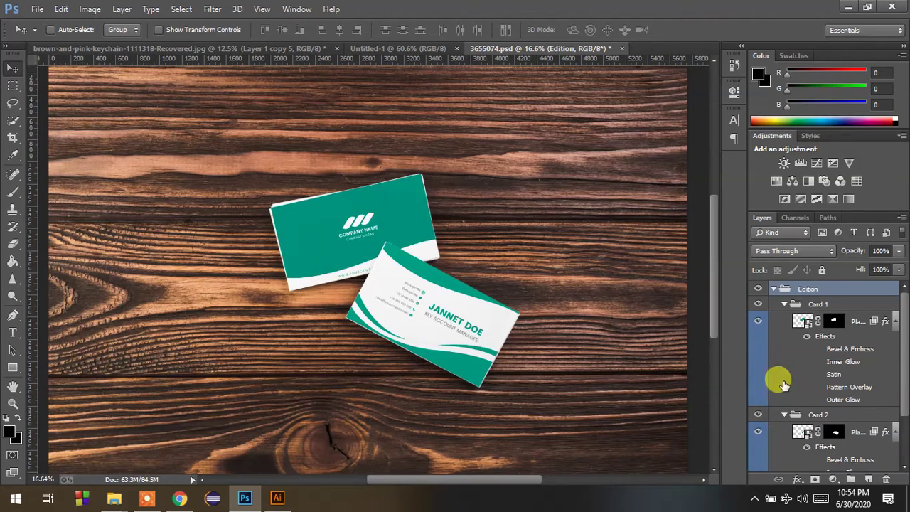
left_click(756, 431)
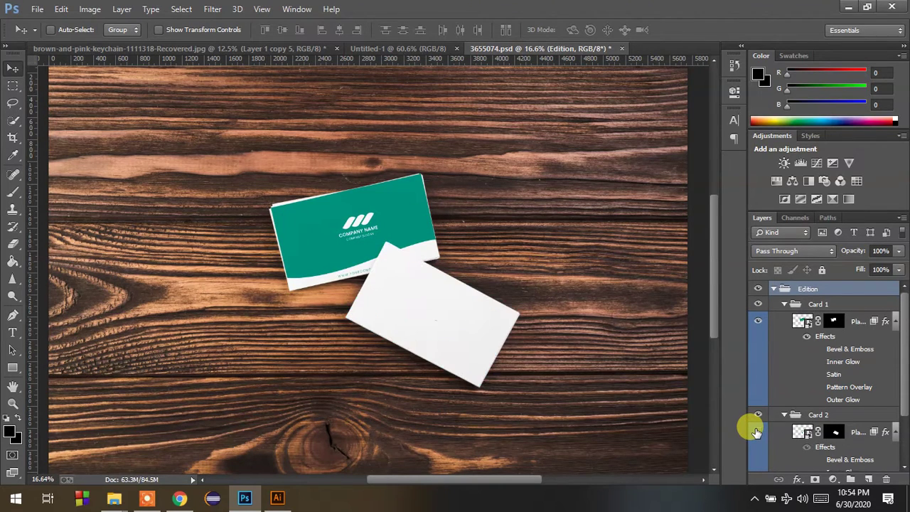
left_click(757, 432)
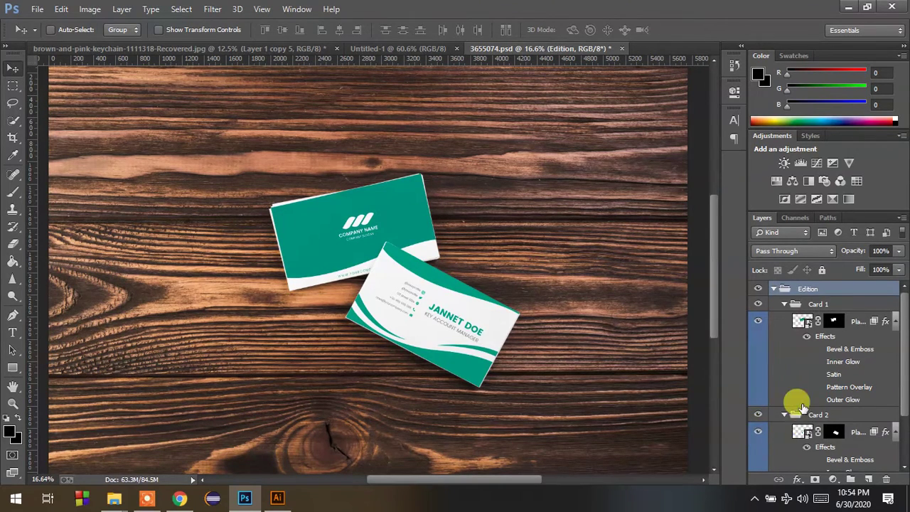
left_click(758, 320)
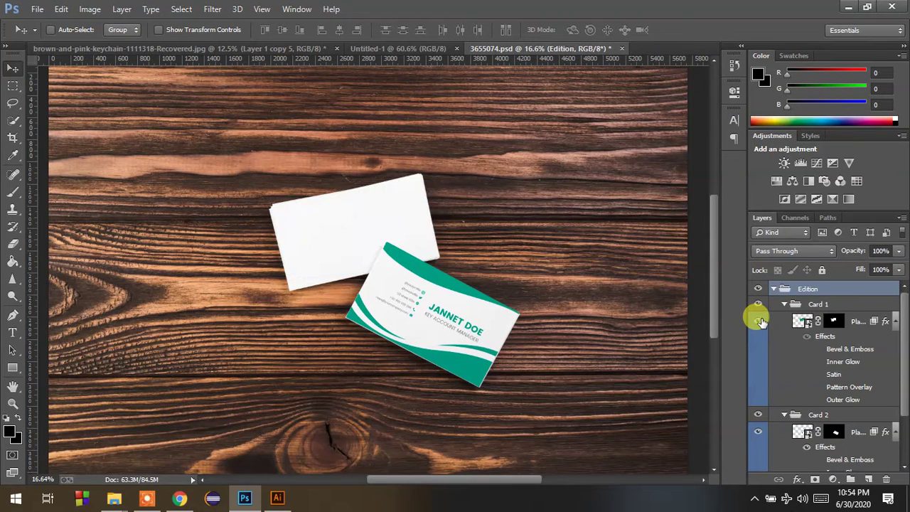
left_click(758, 320)
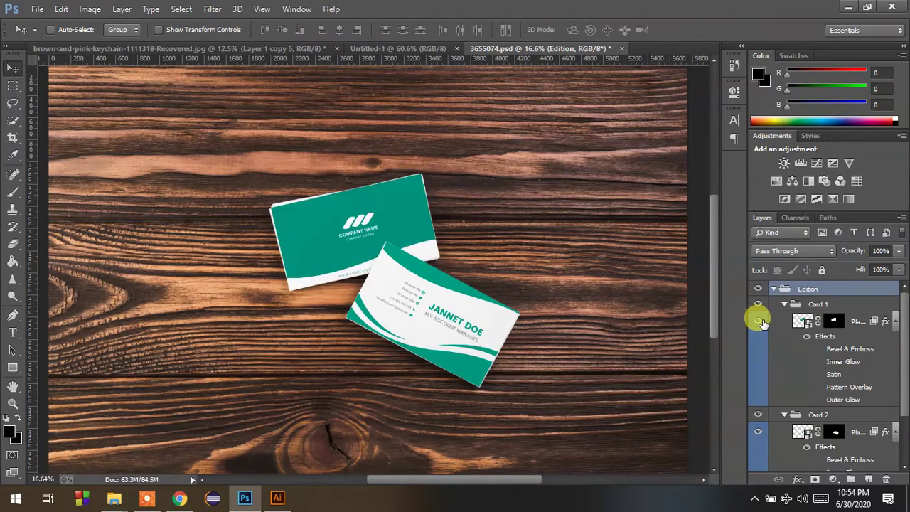
Open the contents of Card 1's smart object for editing and dock the document as a tab.
left_click(799, 321)
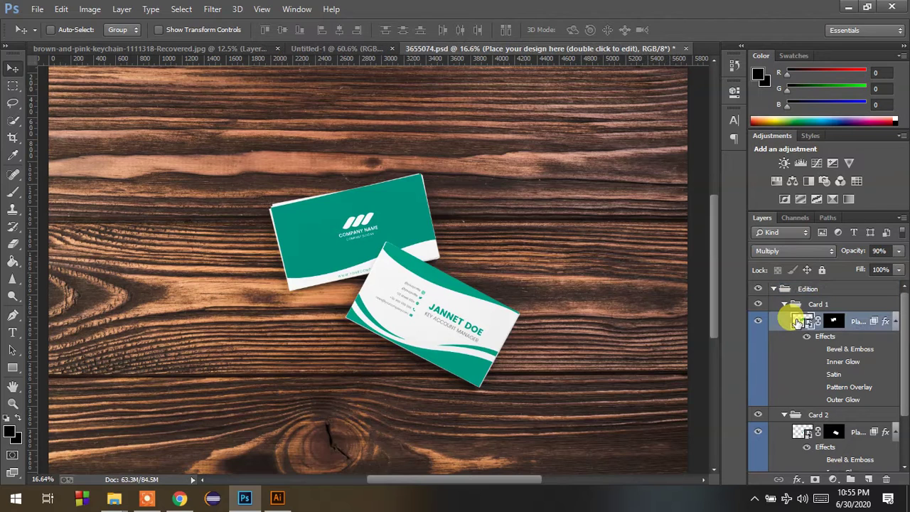
double_click(799, 321)
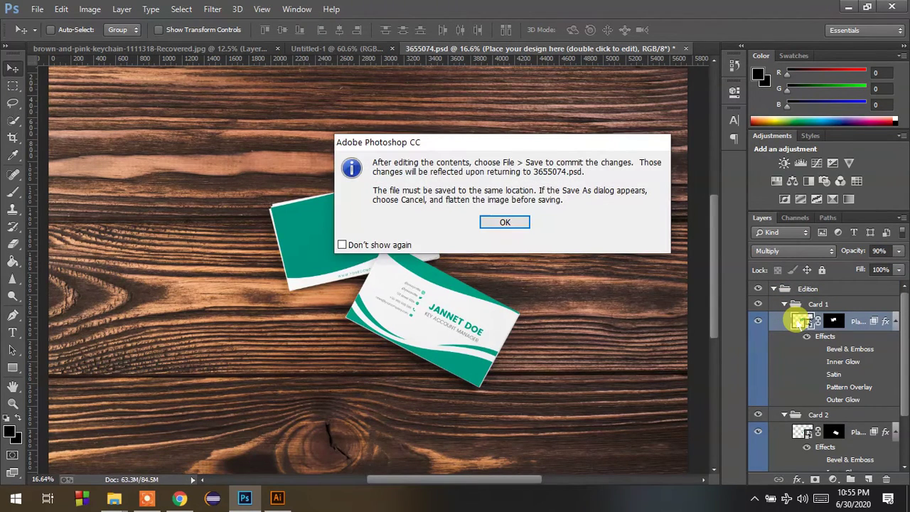
left_click(497, 222)
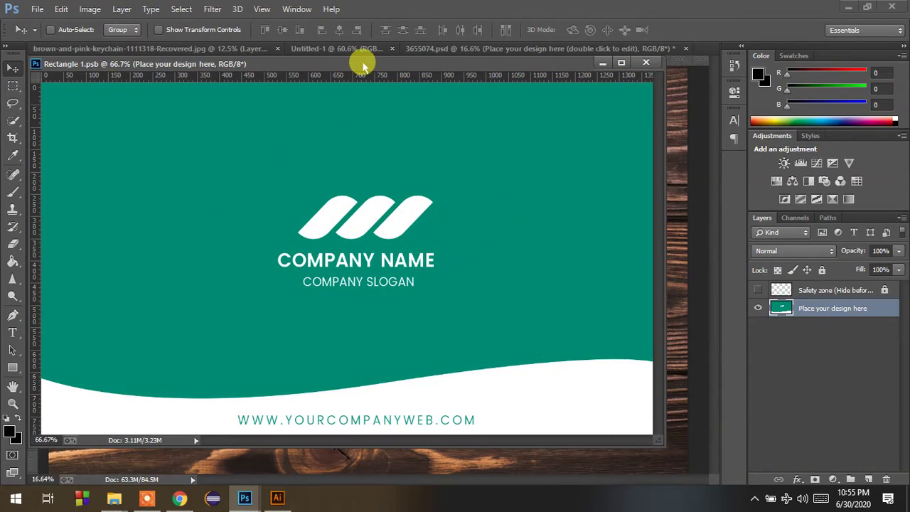
left_click_drag(363, 63, 356, 44)
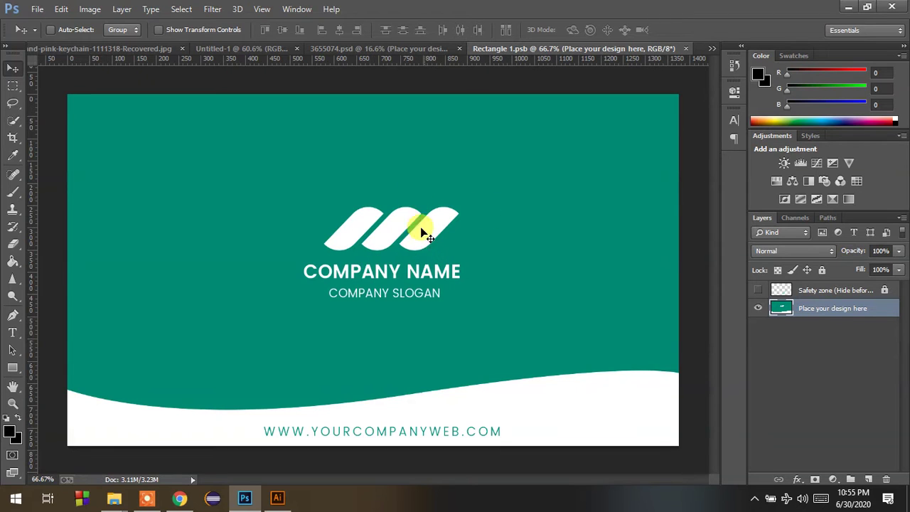
Place Business Card Backk.jpg from LEDP GD > Classes > Class 9 (4) > B_C 01 as an embedded image in Card 1's smart object document.
left_click(35, 10)
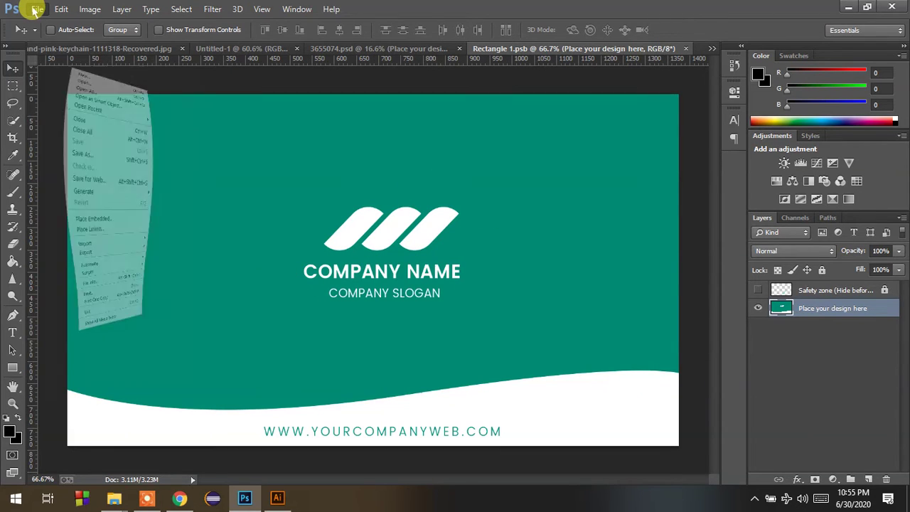
left_click(68, 40)
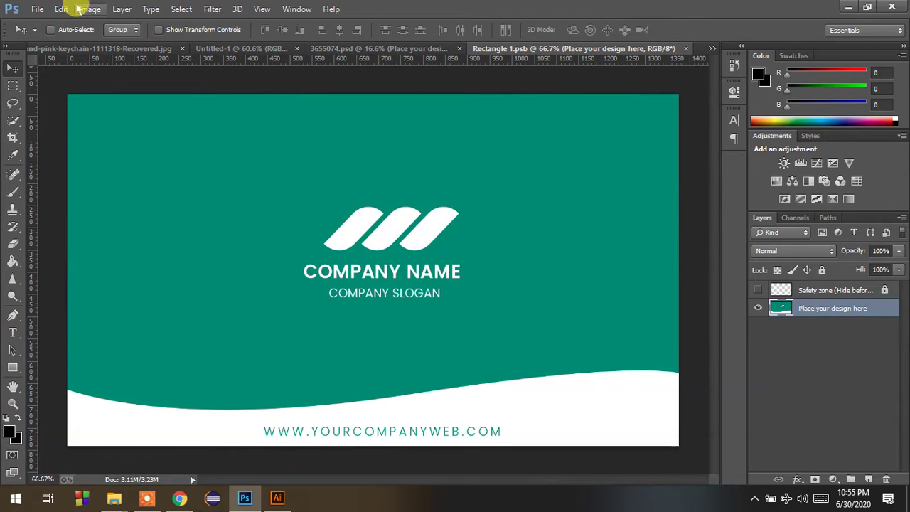
left_click(37, 9)
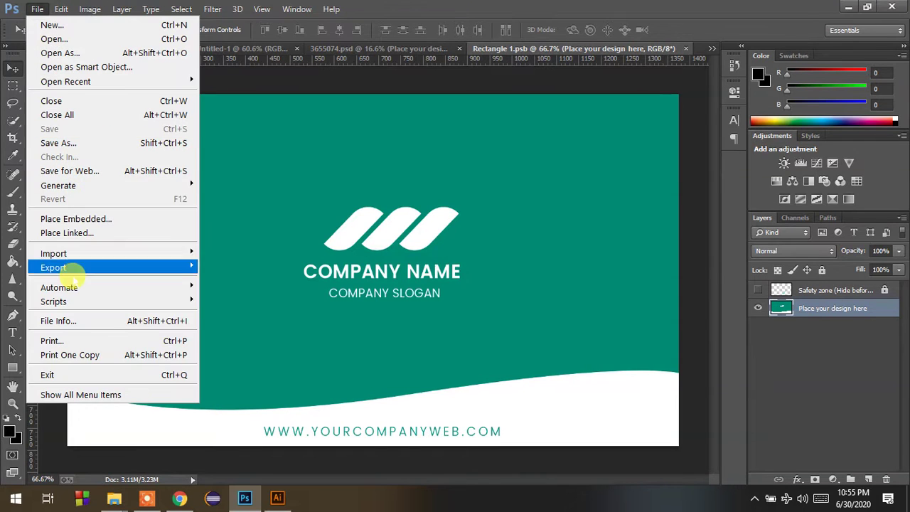
left_click(72, 219)
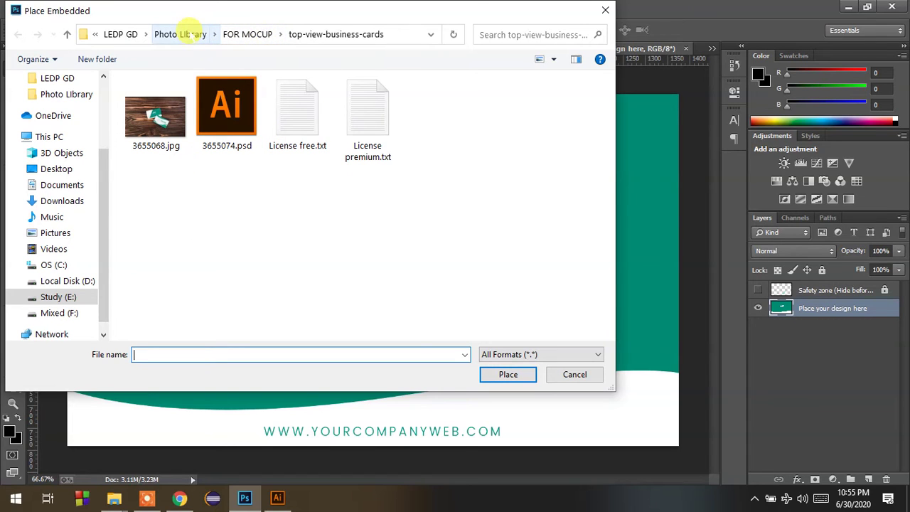
left_click(119, 34)
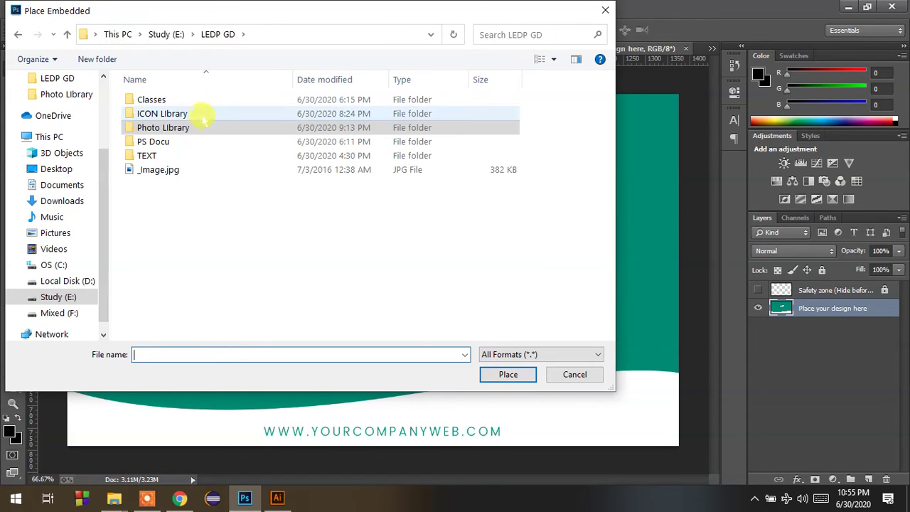
double_click(184, 101)
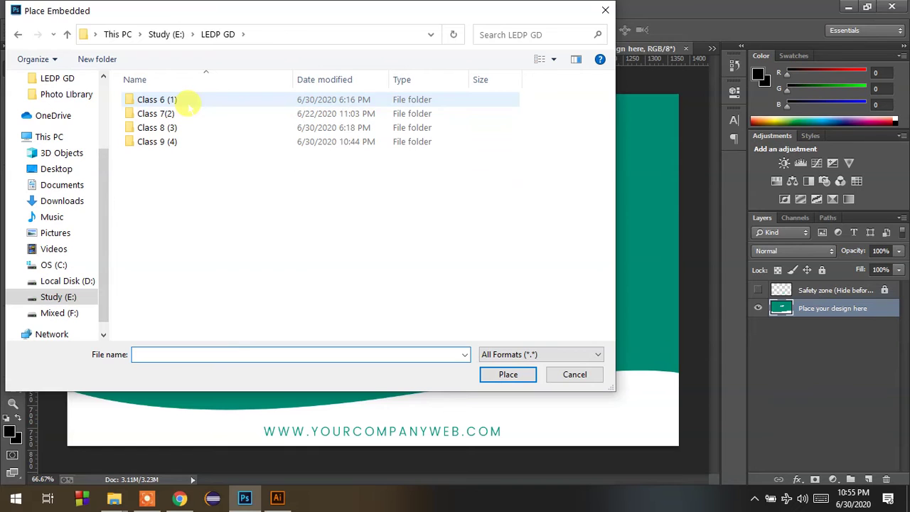
left_click(162, 142)
double_click(163, 144)
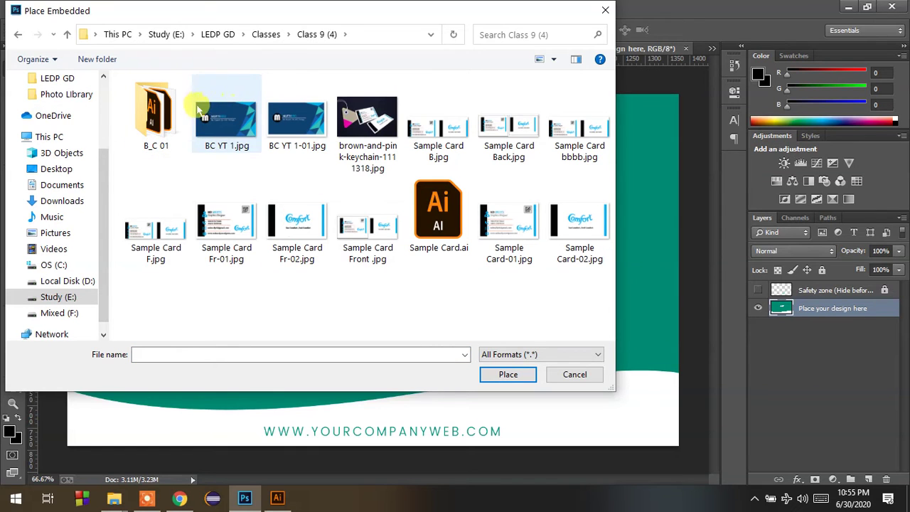
double_click(169, 112)
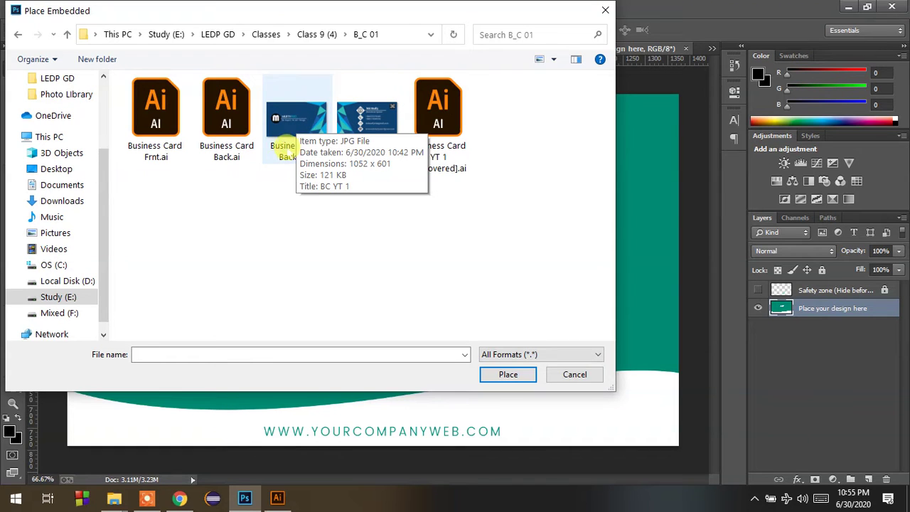
left_click(300, 147)
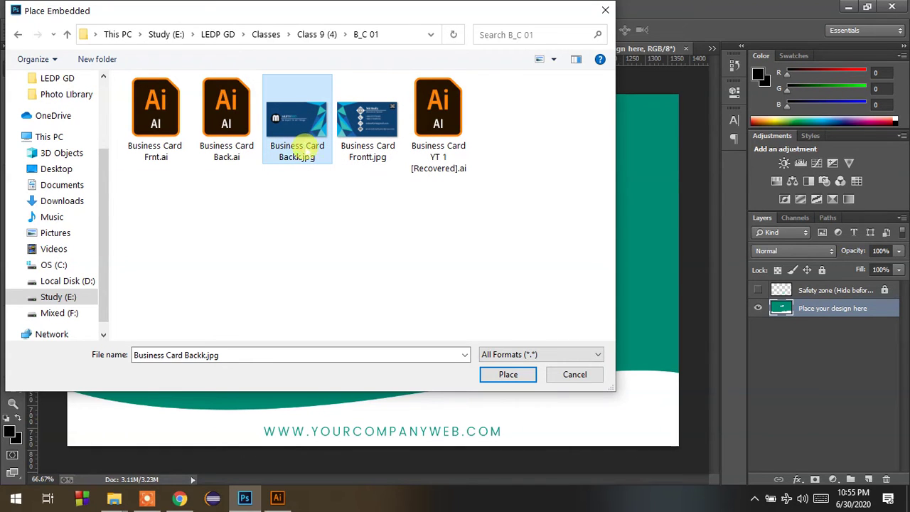
left_click(507, 374)
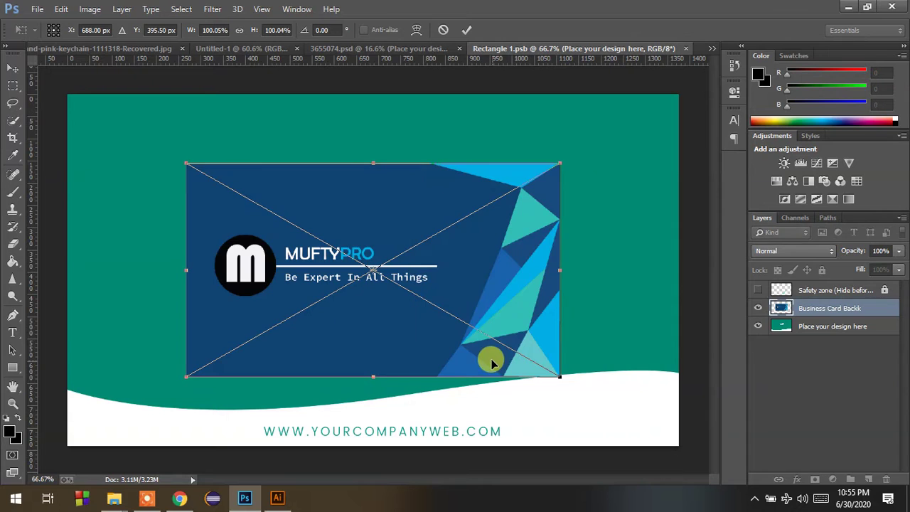
Enlarge the placed back design to about 166% to cover the canvas, and save the smart object to update the 3655074.psd mockup.
left_click_drag(558, 377, 678, 447)
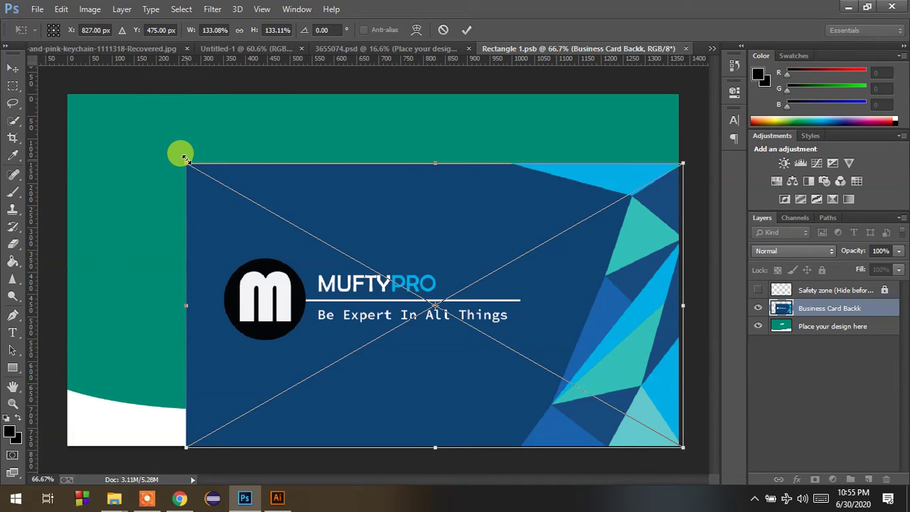
left_click_drag(185, 159, 65, 83)
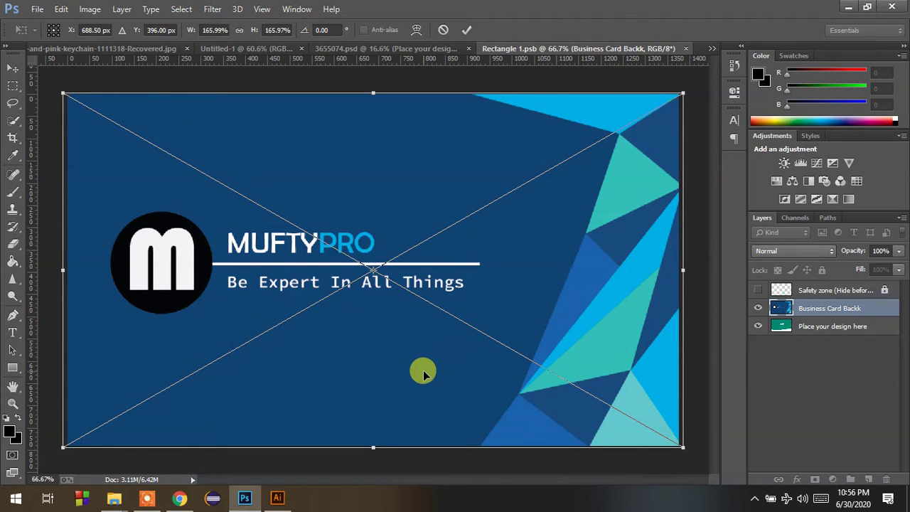
key("Return")
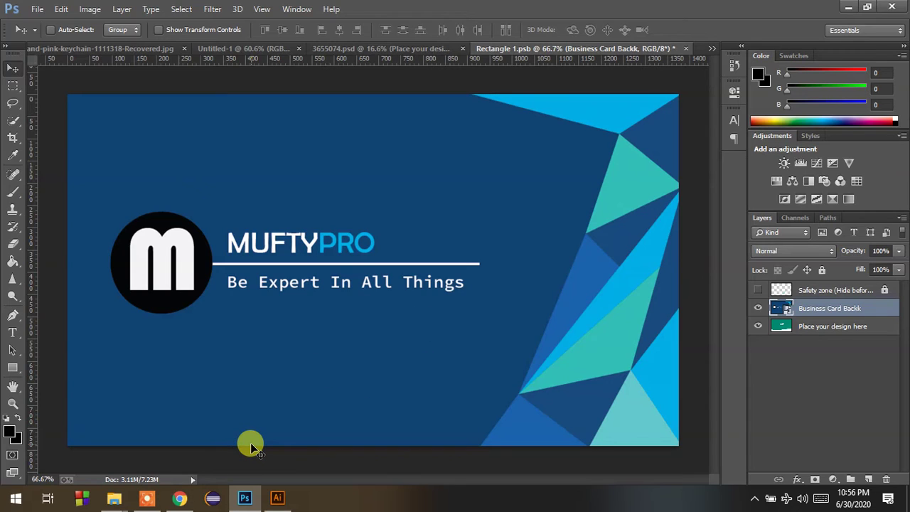
key("ctrl+s")
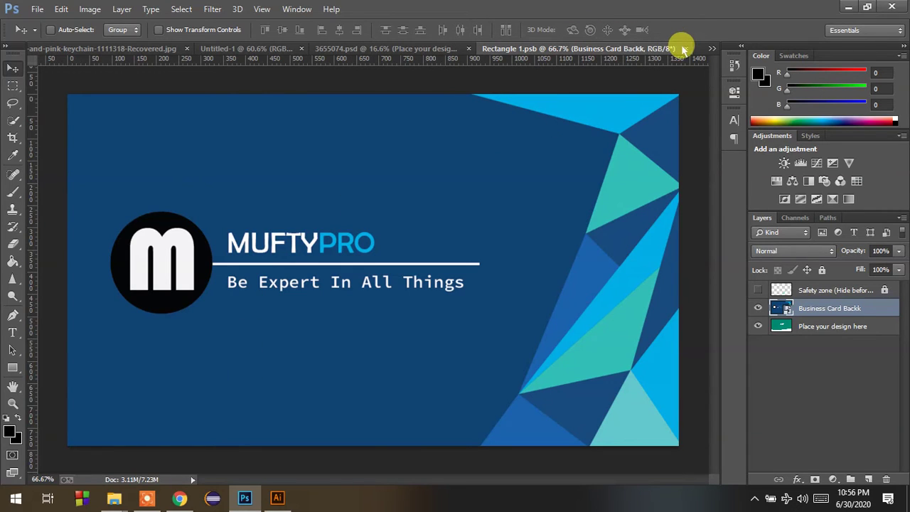
left_click(402, 51)
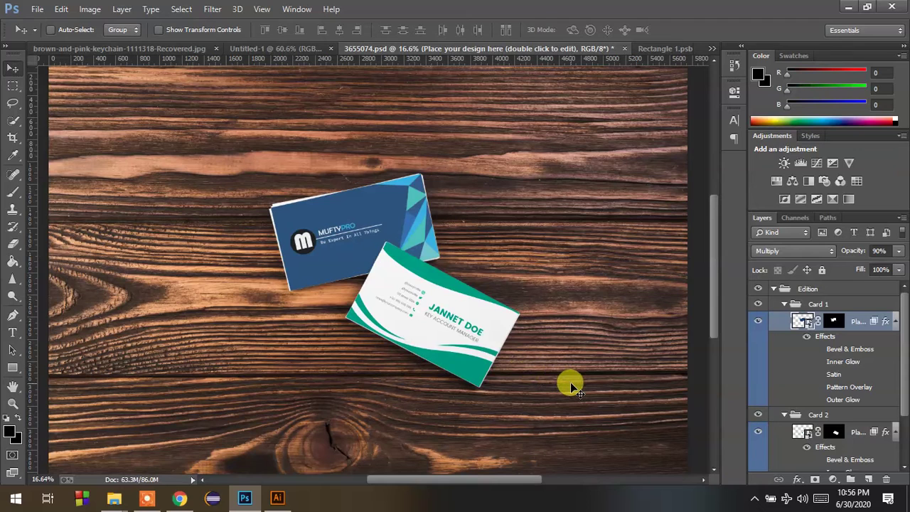
Hide and reshow the design layer in the Card 2 group to check which card it covers.
scroll(756, 439, "down", 1)
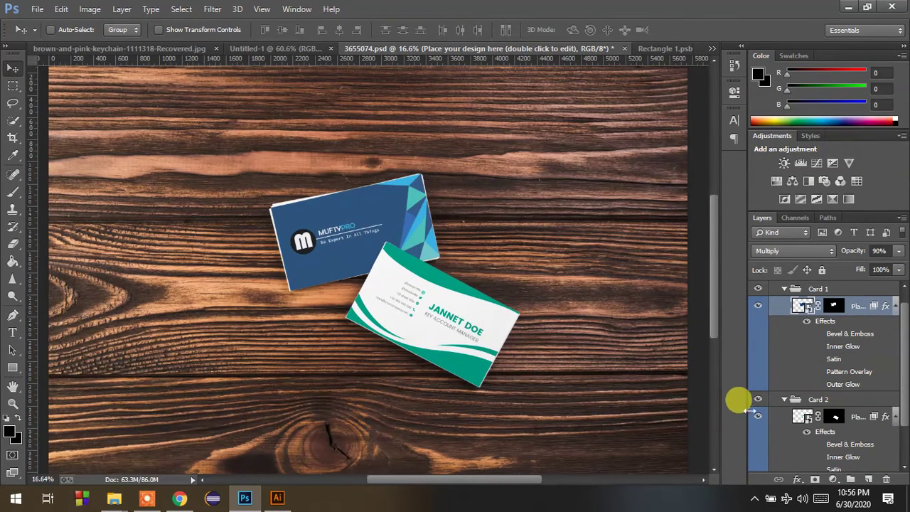
left_click(758, 417)
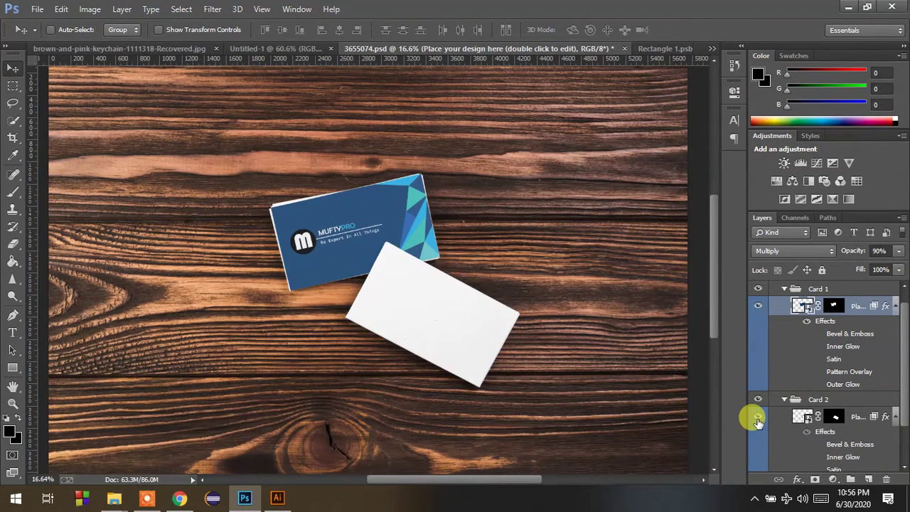
key("ctrl+z")
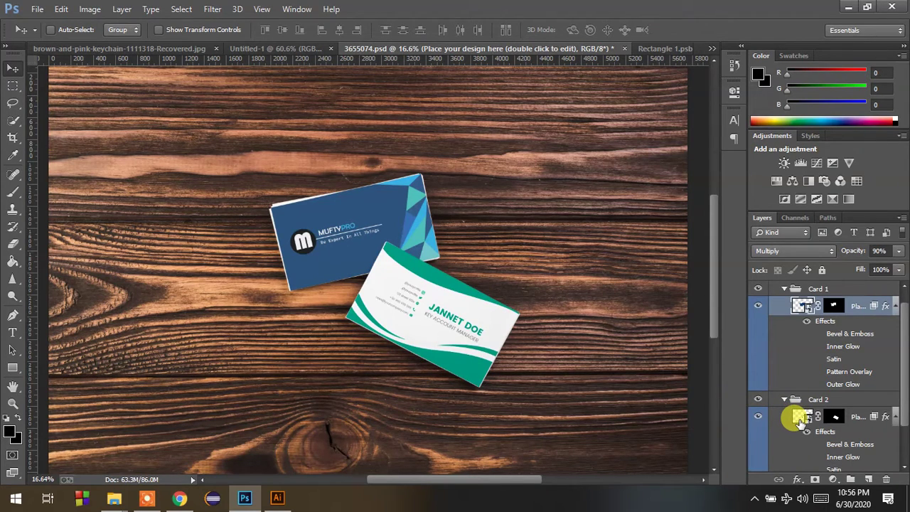
Open the contents of Card 2's smart object for editing and dock the document as a tab.
scroll(799, 419, "down", 2)
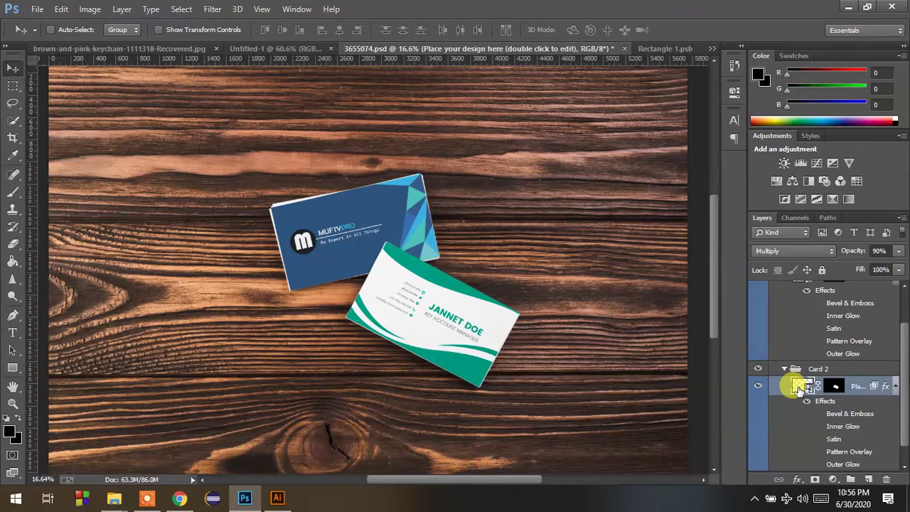
double_click(798, 387)
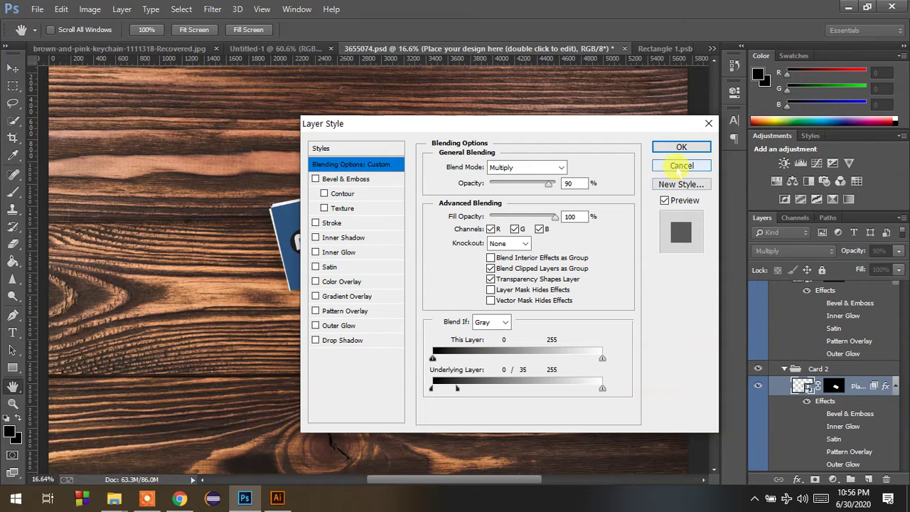
left_click(682, 147)
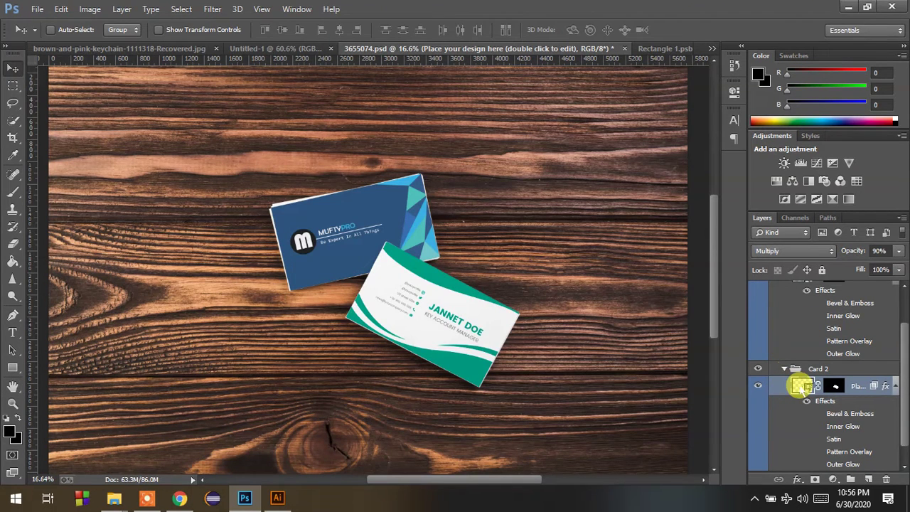
double_click(802, 387)
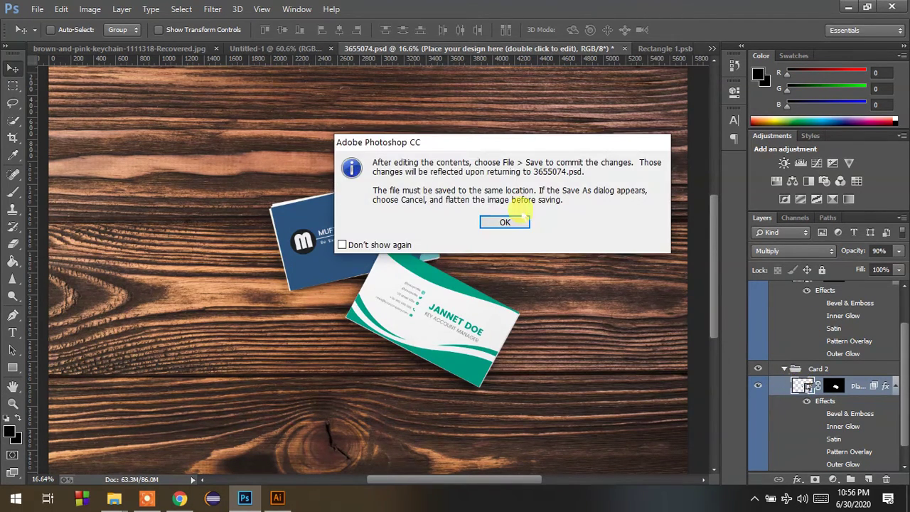
left_click(505, 222)
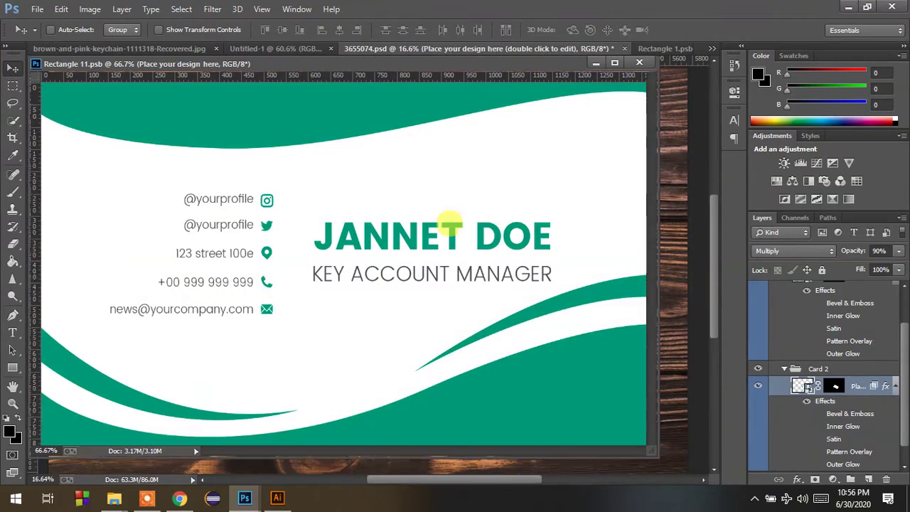
left_click_drag(463, 64, 464, 53)
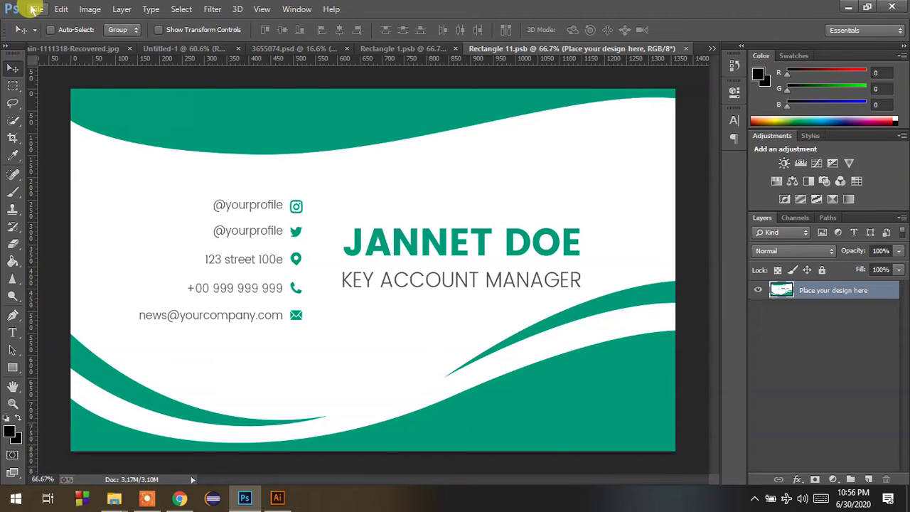
Place Business Card Frontt.jpg from the B_C 01 folder as an embedded image in Card 2's smart object document.
left_click(34, 10)
left_click(94, 217)
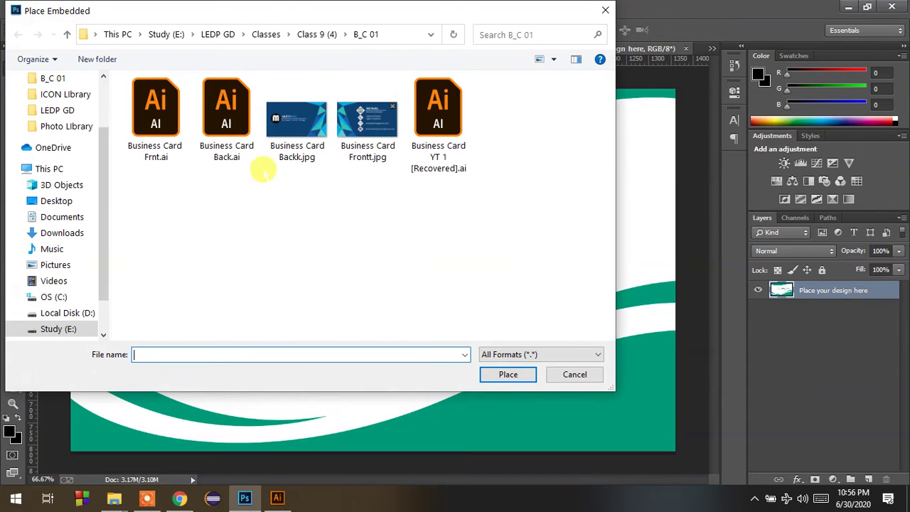
left_click(368, 142)
left_click(508, 375)
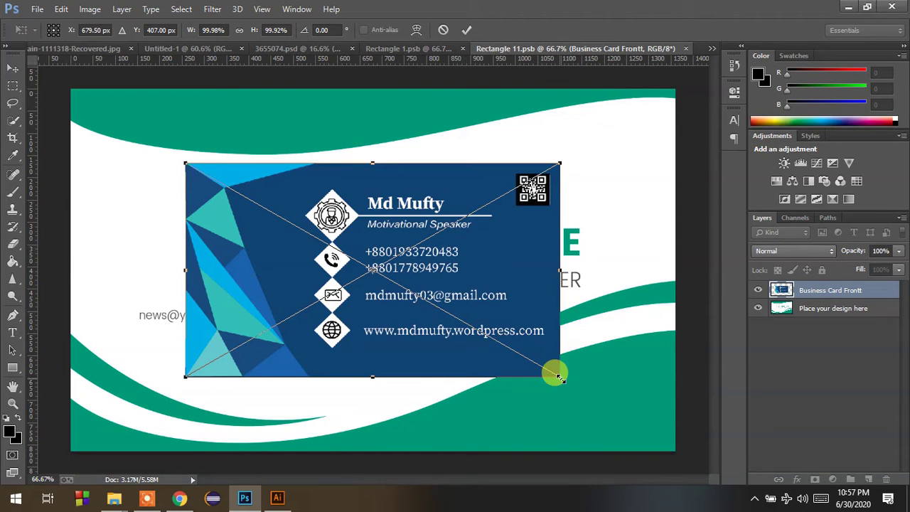
Enlarge the placed front design to about 168% wide and 170% high and reposition it over the template card.
left_click_drag(558, 377, 663, 460)
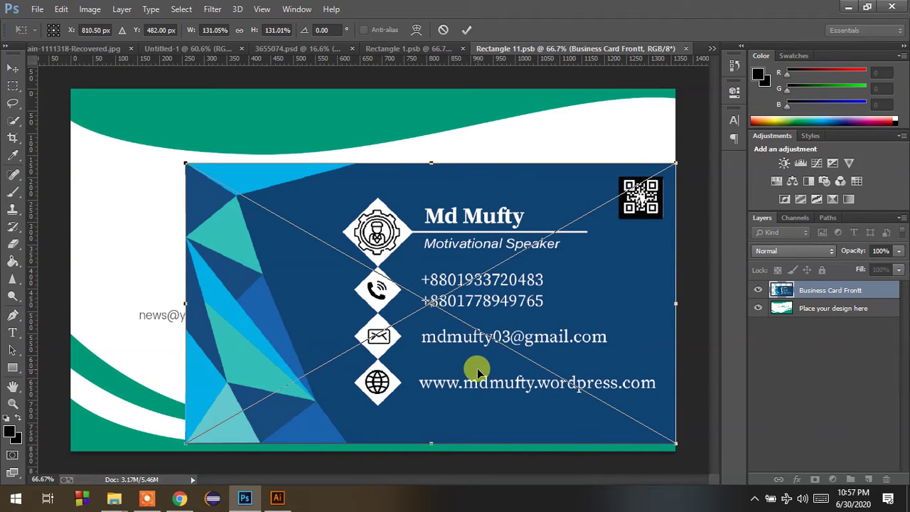
left_click_drag(477, 368, 477, 375)
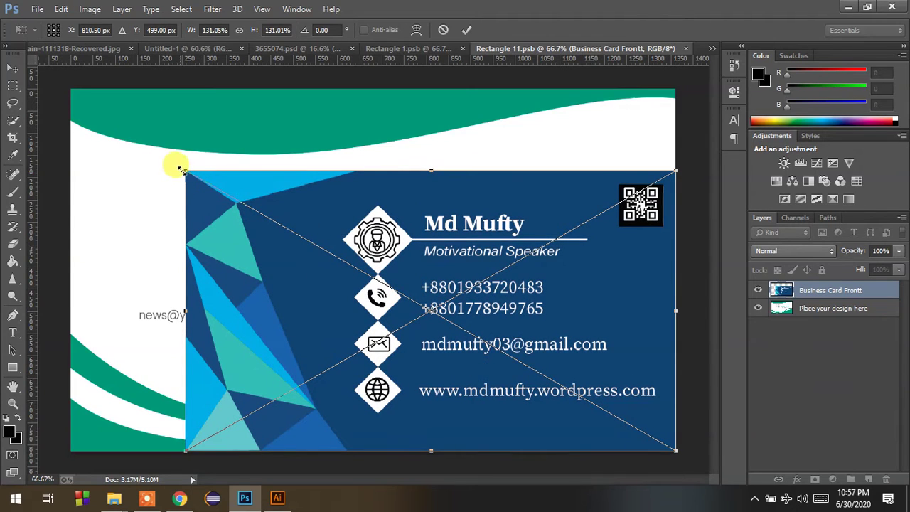
left_click_drag(168, 159, 63, 99)
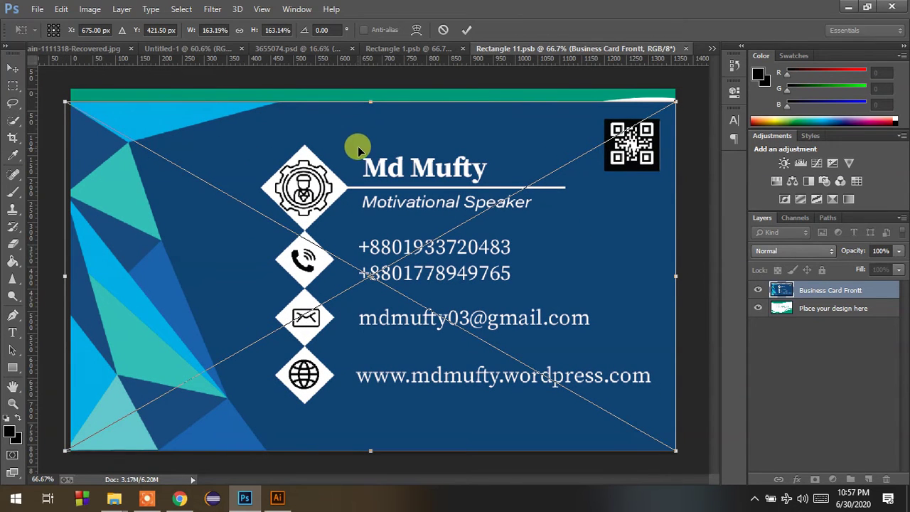
left_click_drag(357, 133, 364, 95)
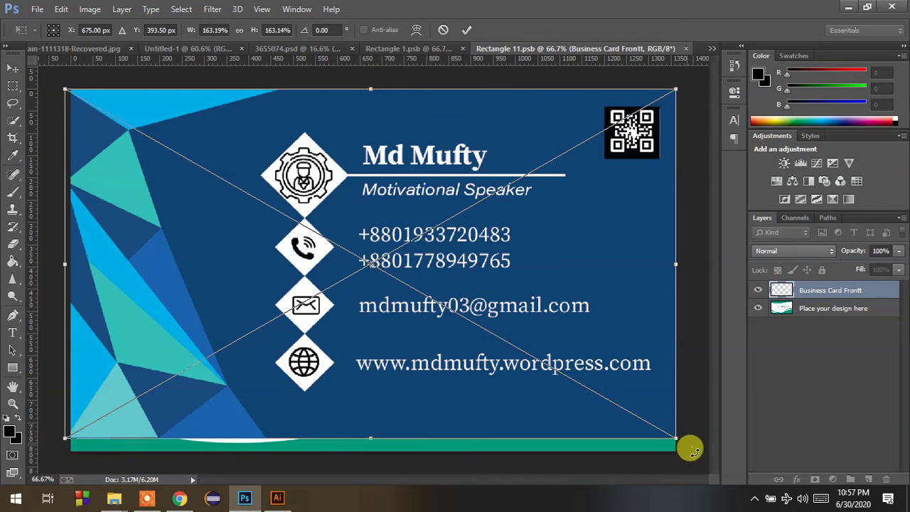
left_click_drag(672, 438, 691, 449)
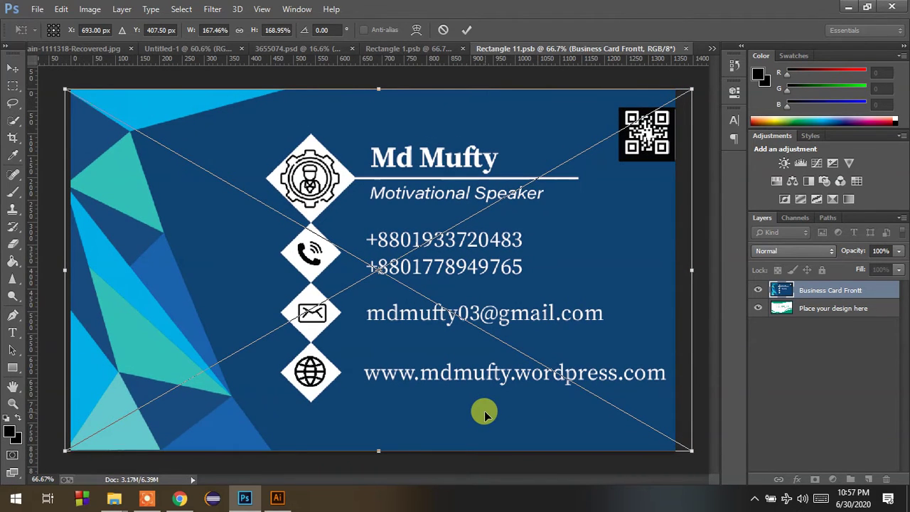
left_click_drag(483, 414, 484, 420)
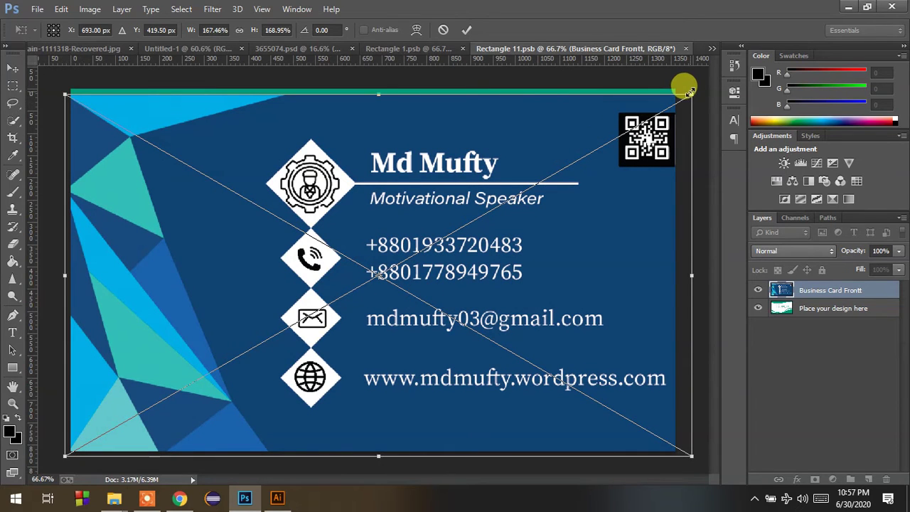
left_click_drag(690, 91, 694, 88)
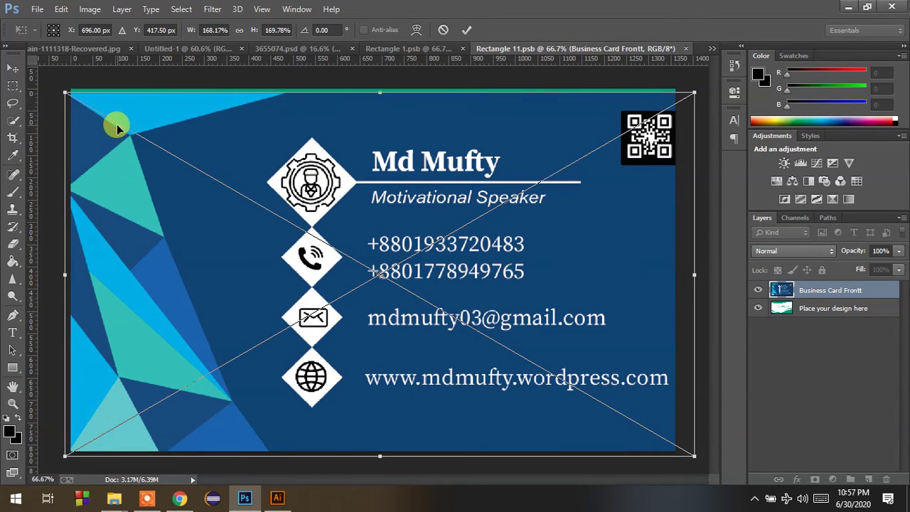
Nudge the placed front design left and up to X 672 px, Y 408.5 px so it fully covers the template card, and commit the placement.
key("Left")
key("Left")
key("Left")
key("Left")
key("Left")
key("Left")
key("Left")
key("Left")
key("Left")
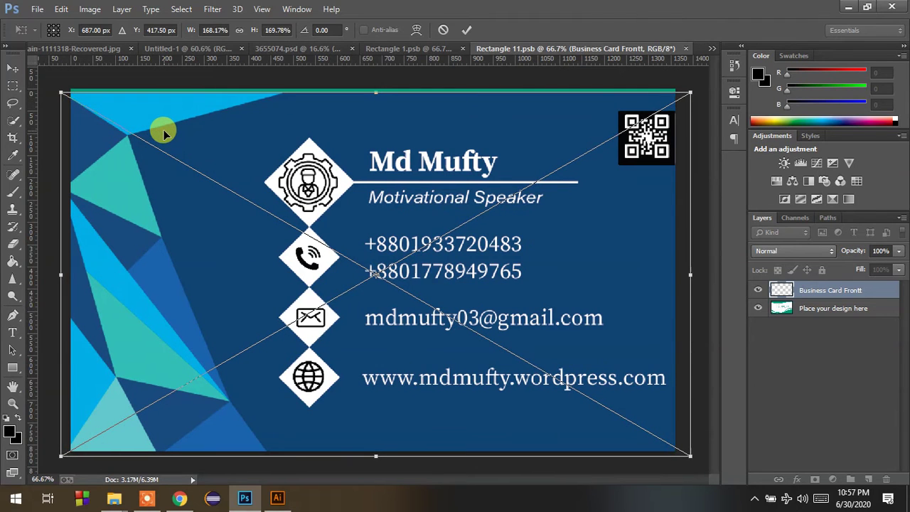
key("Left")
key("Left")
key("Left")
key("Left")
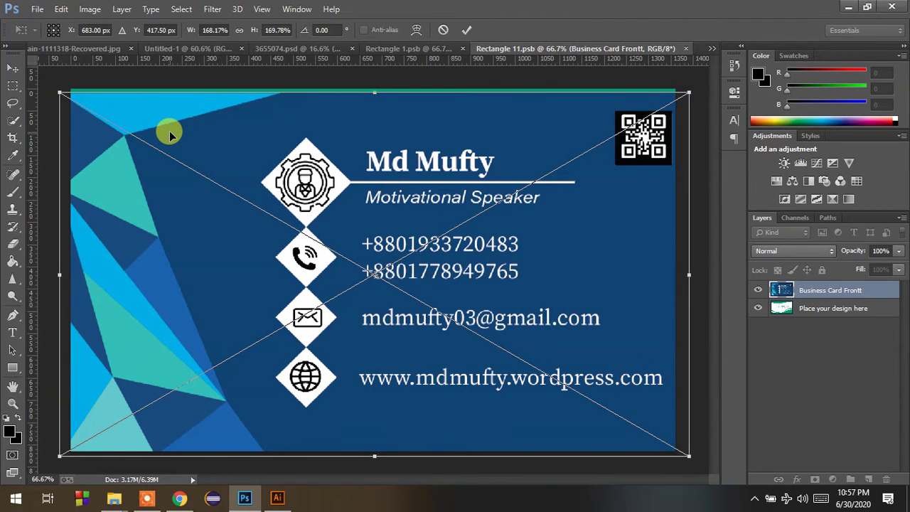
key("Left")
key("Left")
key("Left")
key("Left")
key("Left")
key("Left")
key("Left")
key("Left")
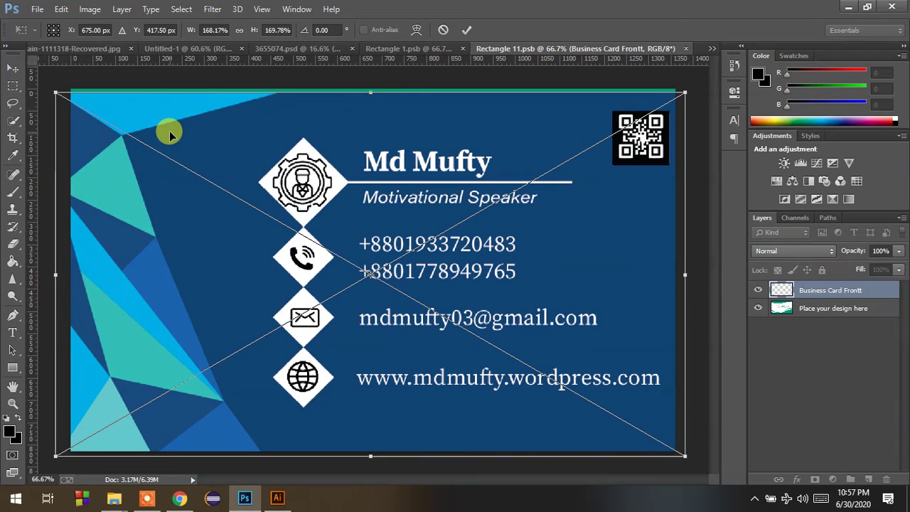
key("Left")
key("Left")
key("Left")
key("Up")
key("Up")
key("Up")
key("Up")
key("Up")
key("Up")
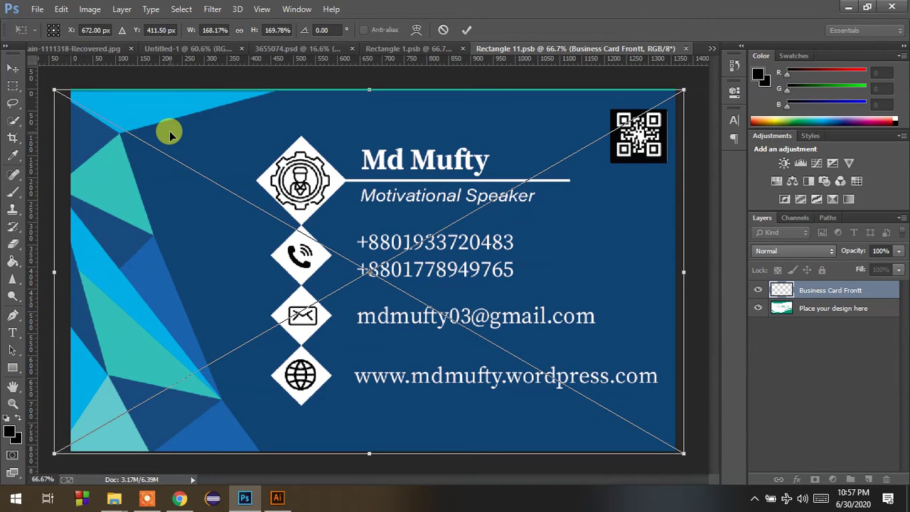
key("Up")
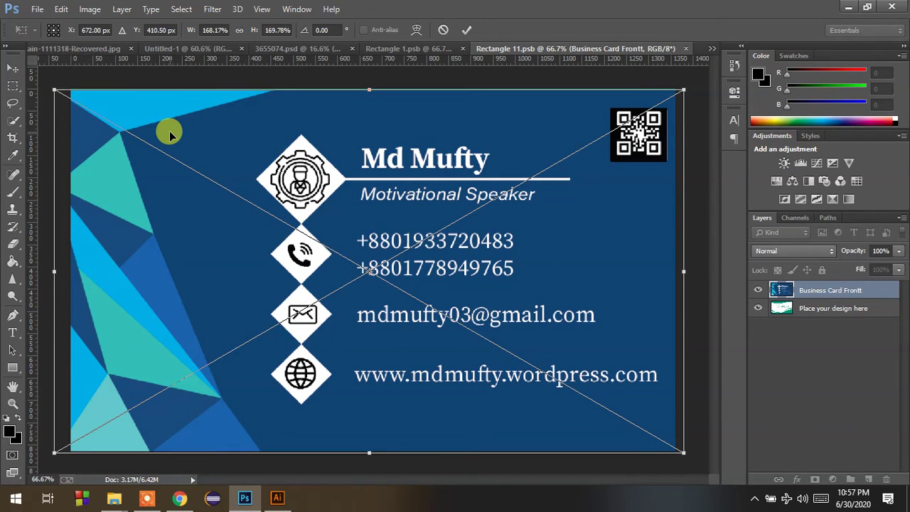
key("Up")
key("Up")
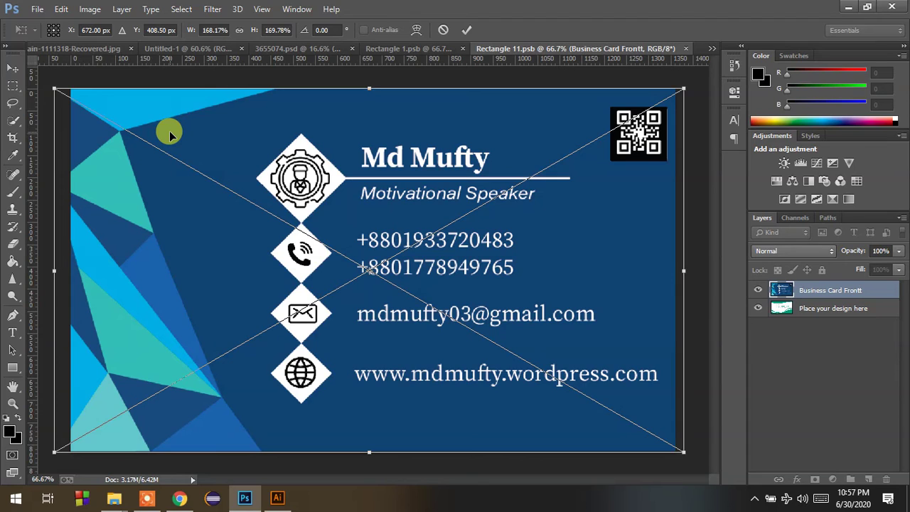
key("Return")
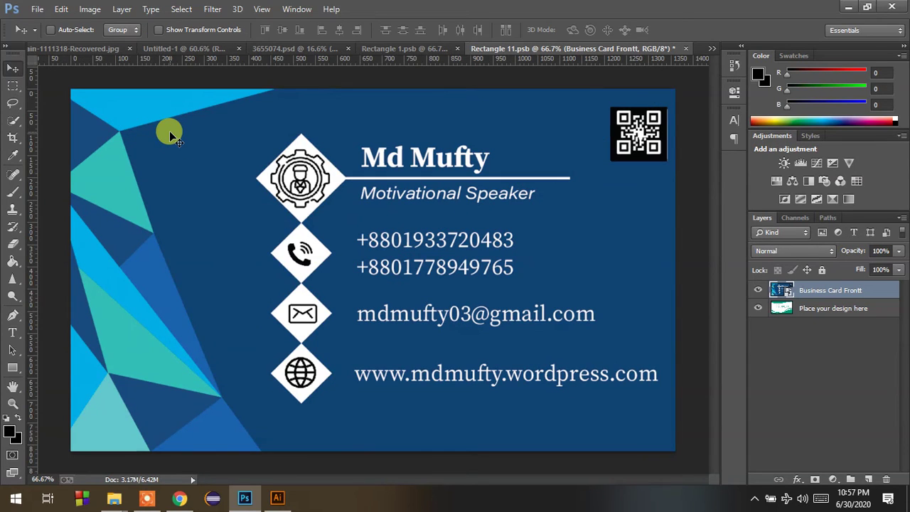
Save Card 2's smart object document and inspect both updated cards up close in the 3655074.psd mockup.
key("ctrl+s")
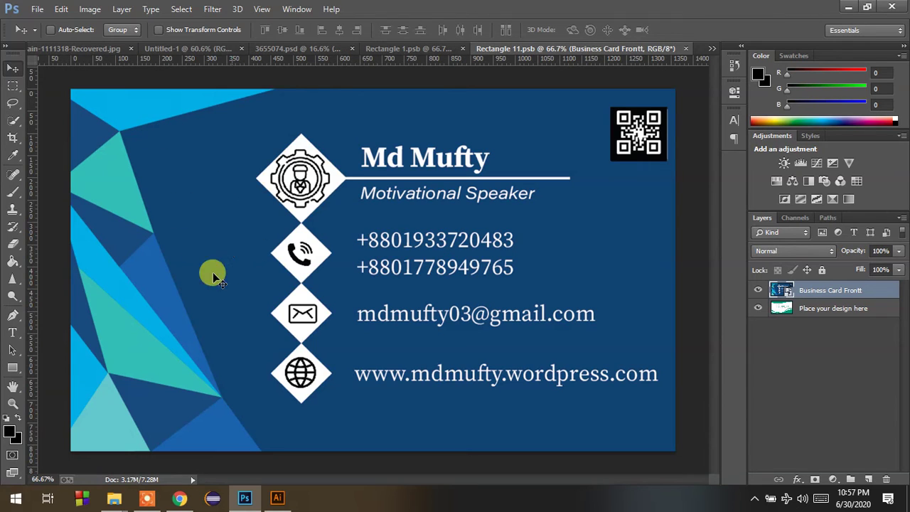
left_click(382, 49)
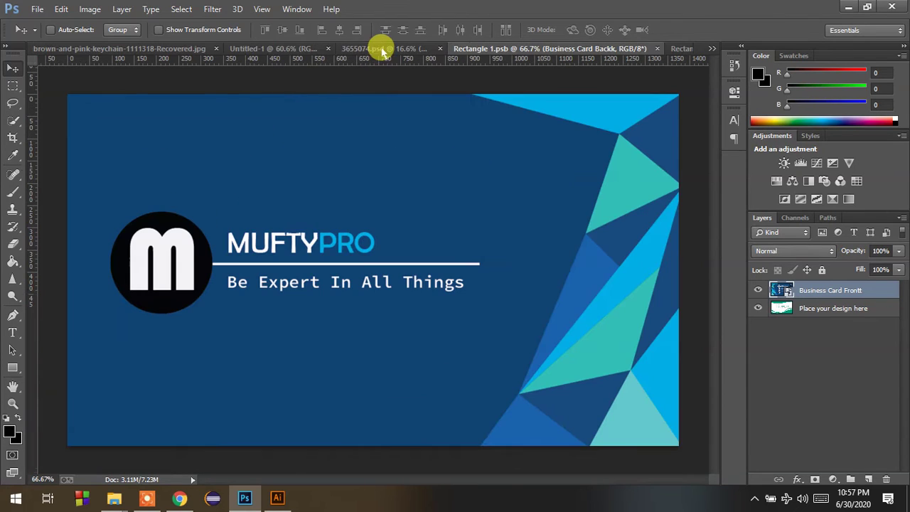
left_click(288, 49)
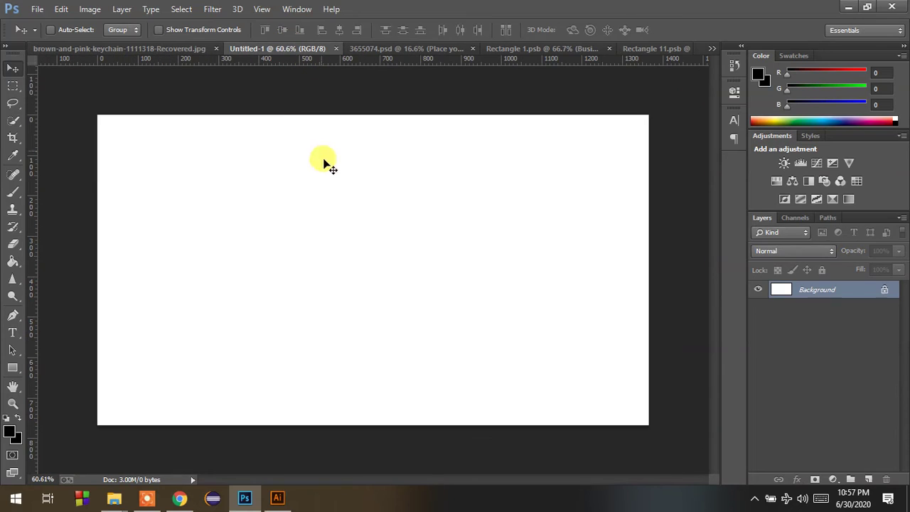
left_click(375, 49)
scroll(378, 266, "up", 1)
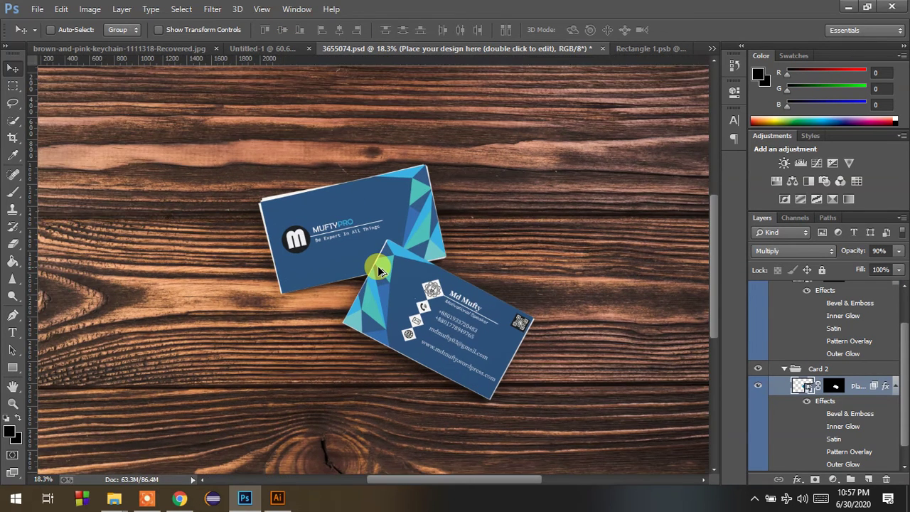
scroll(378, 267, "up", 4)
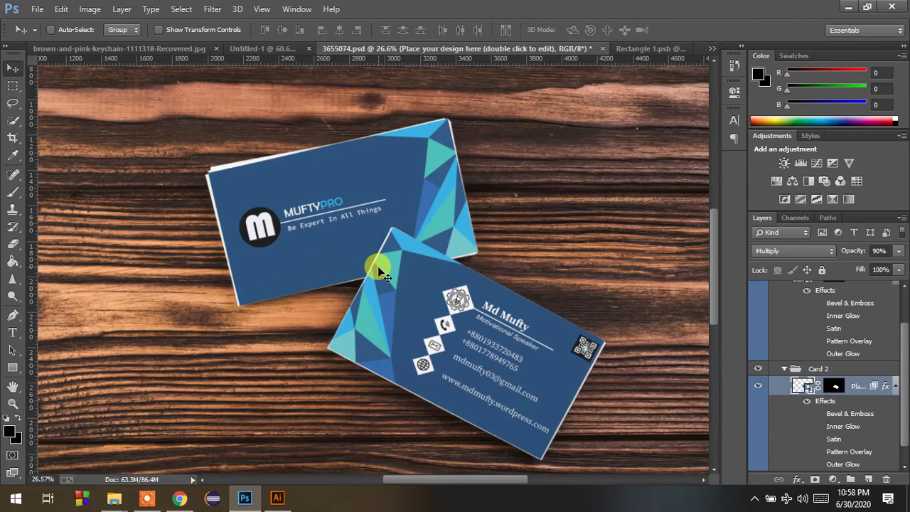
scroll(379, 268, "up", 2)
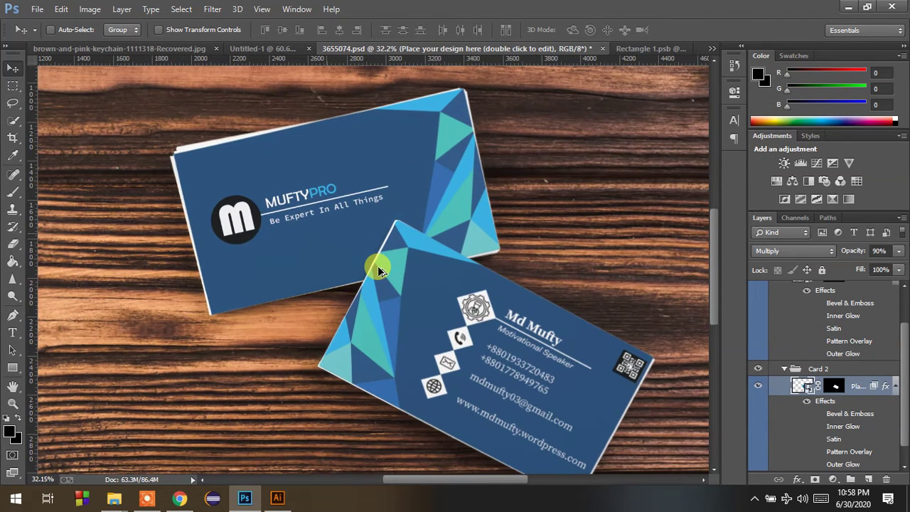
scroll(419, 282, "down", 3)
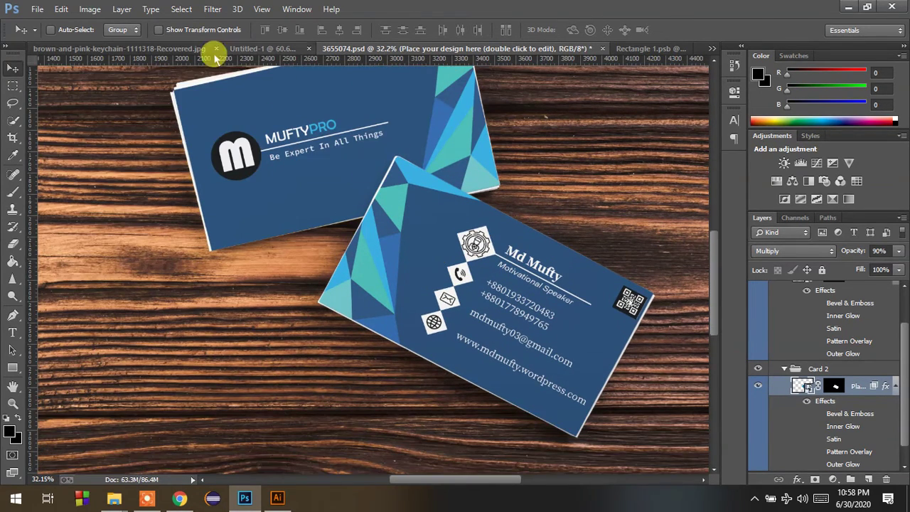
Save a JPEG copy of the mockup as 3655074.jpg in the top-view-business-cards folder at maximum quality 12, Progressive with 3 scans.
left_click(37, 8)
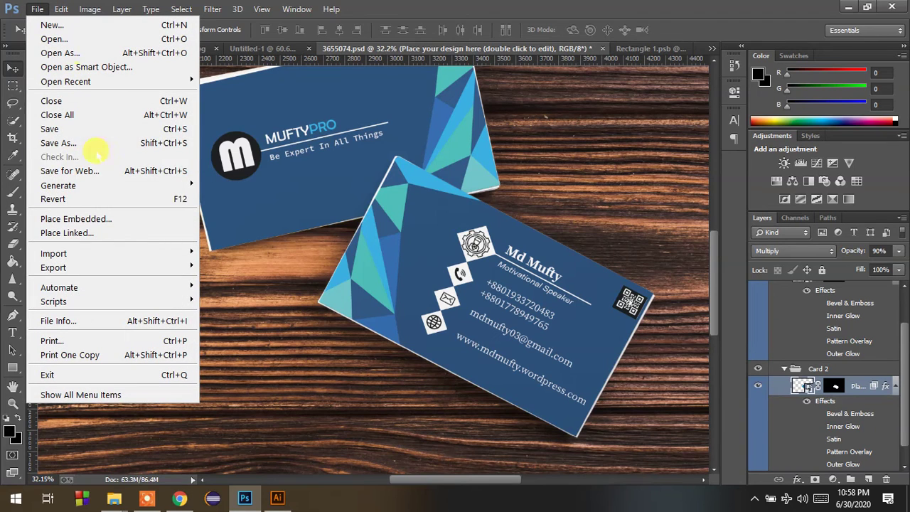
left_click(87, 143)
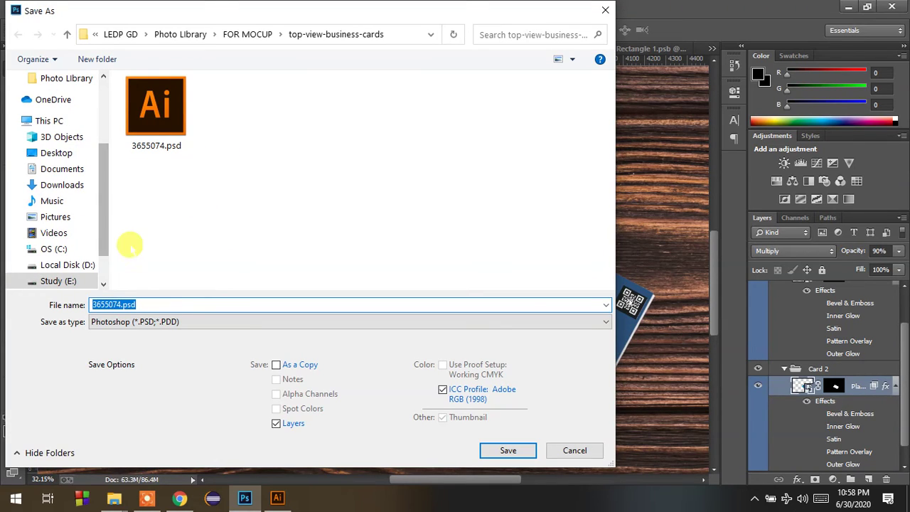
left_click(234, 322)
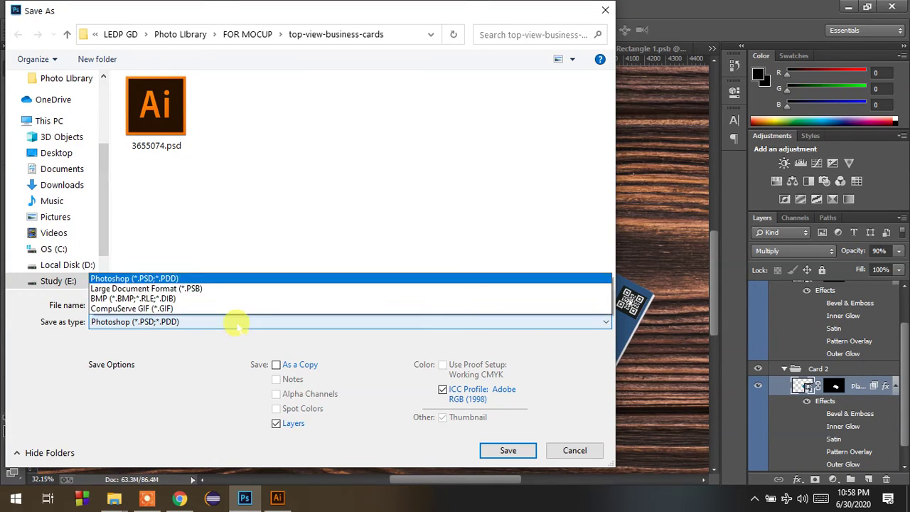
left_click(222, 187)
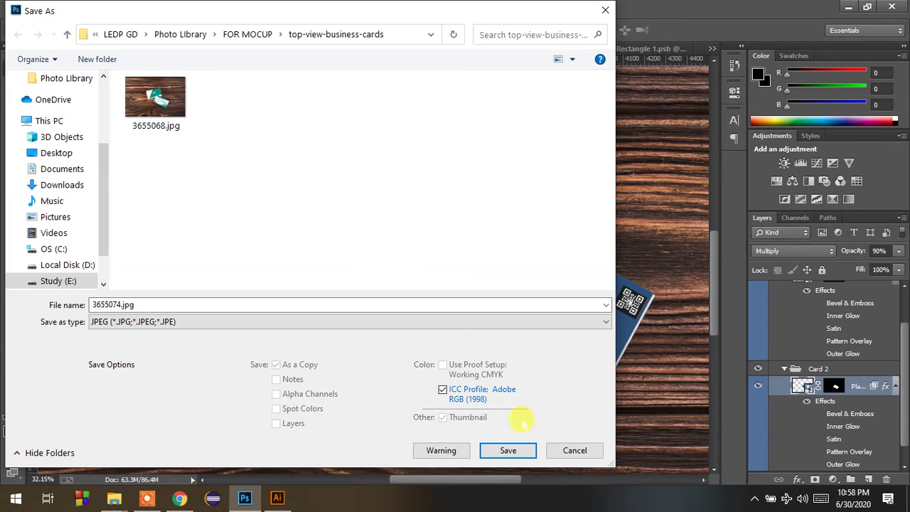
left_click(486, 453)
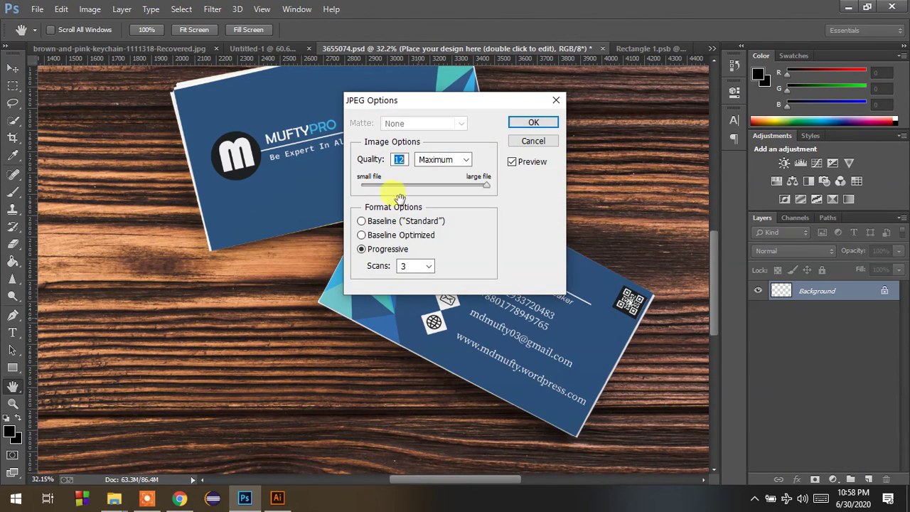
left_click(534, 124)
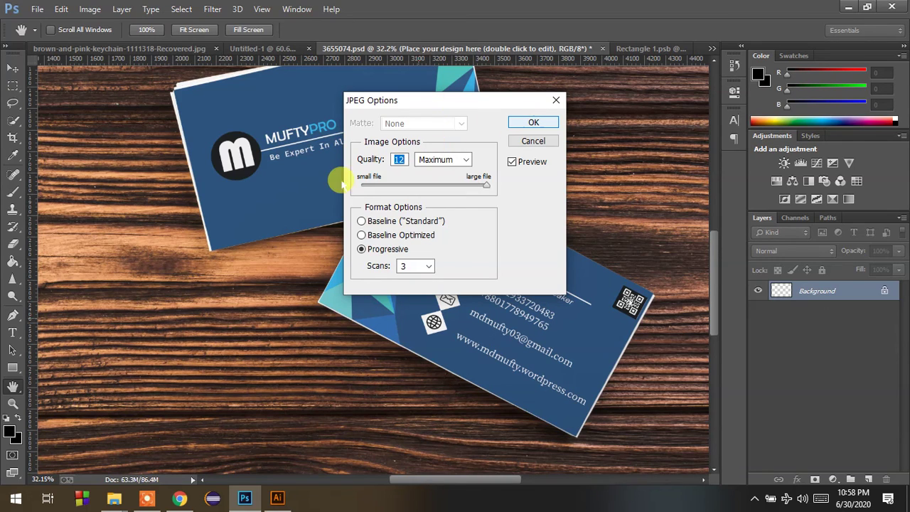